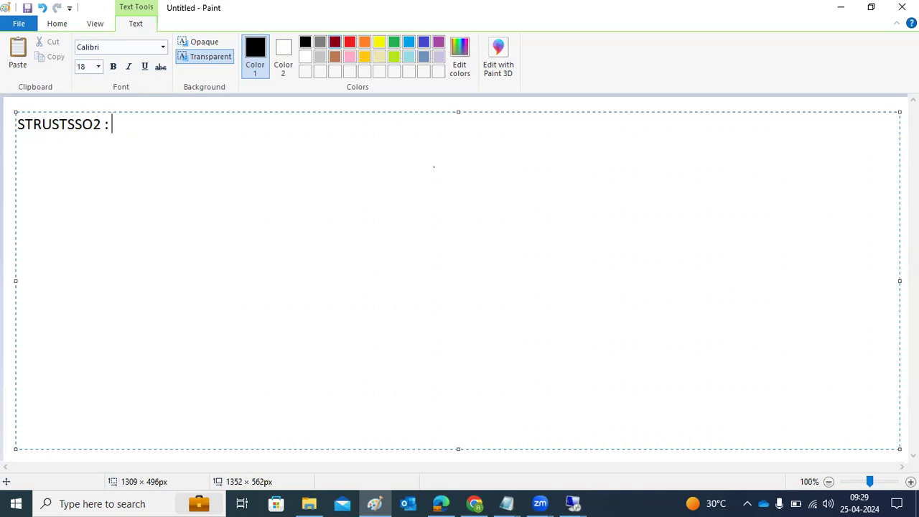
Switch from Paint to the SAP remote desktop session using the taskbar previews
{"action": "left_click", "coordinate": [573, 503]}
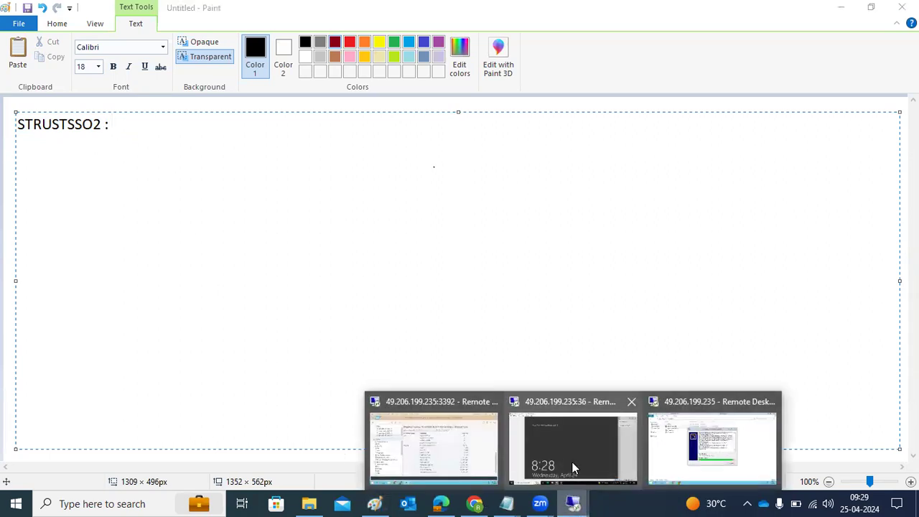
{"action": "left_click", "coordinate": [433, 446]}
Run transaction /nstrustsso2 to open the Trust Manager for logon tickets
{"action": "left_click", "coordinate": [86, 71]}
{"action": "type", "text": "/n"}
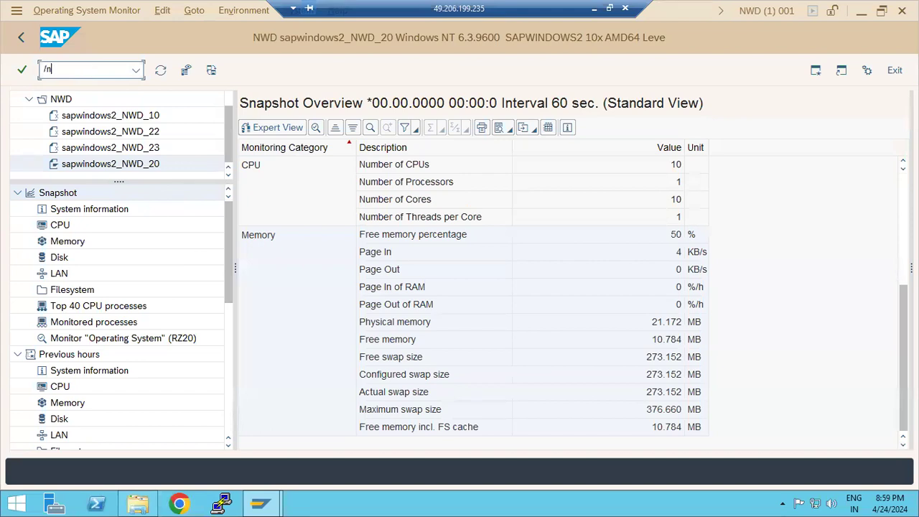
{"action": "type", "text": "strustsso2"}
{"action": "key", "text": "Return"}
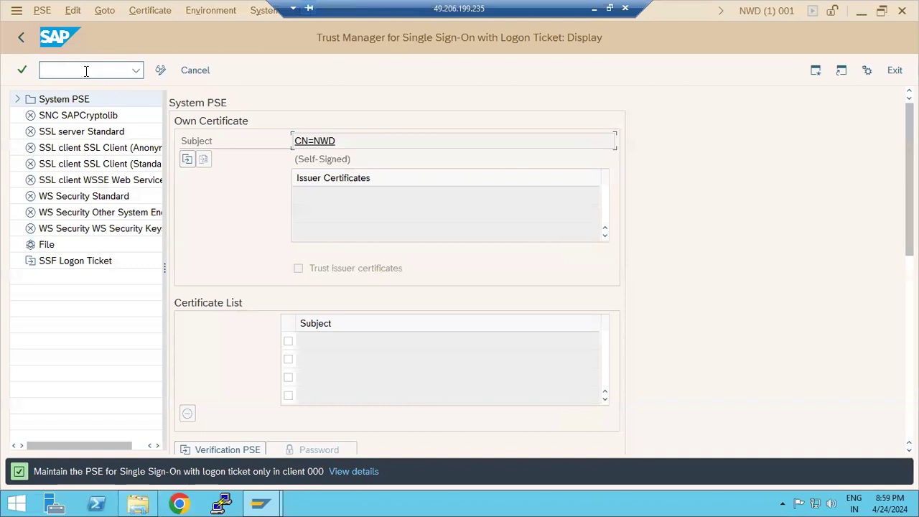
Expand System PSE to show sapwindows2_NWD_20, select the CN=NWD subject, then minimise the session
{"action": "left_click", "coordinate": [18, 100]}
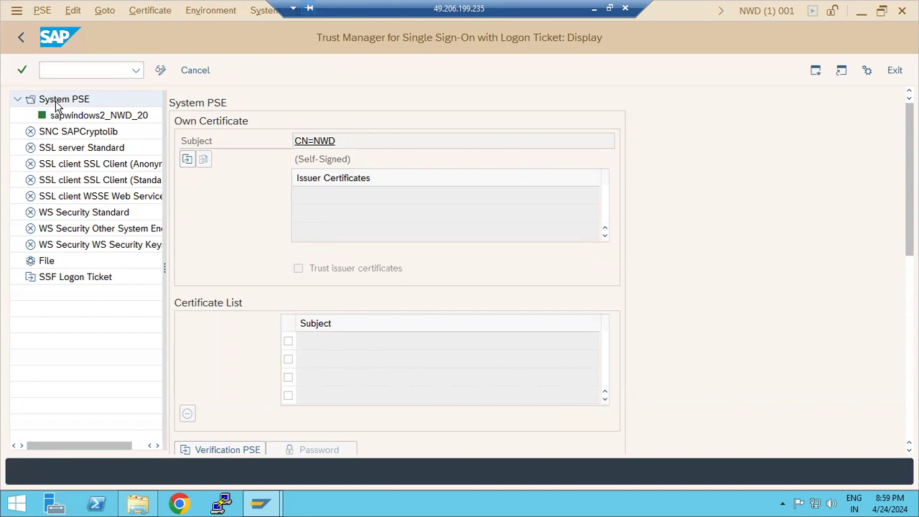
{"action": "left_click", "coordinate": [18, 100]}
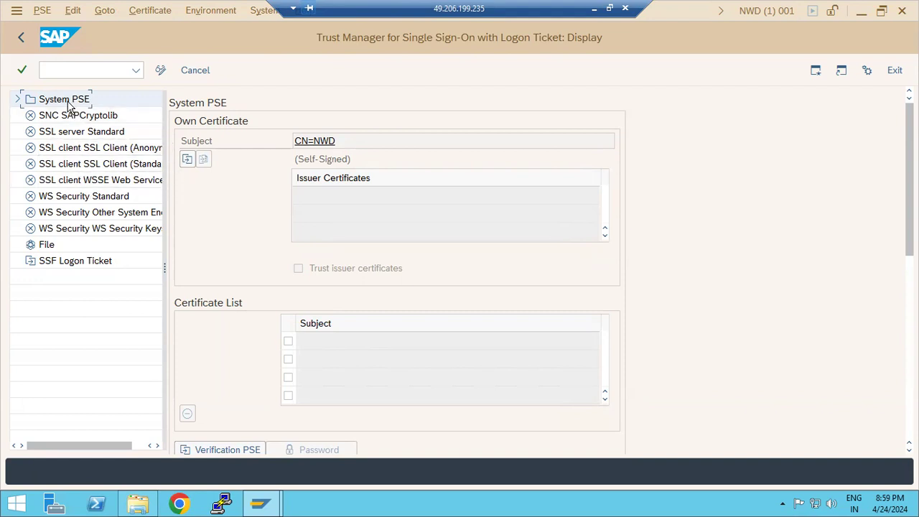
{"action": "left_click", "coordinate": [18, 99]}
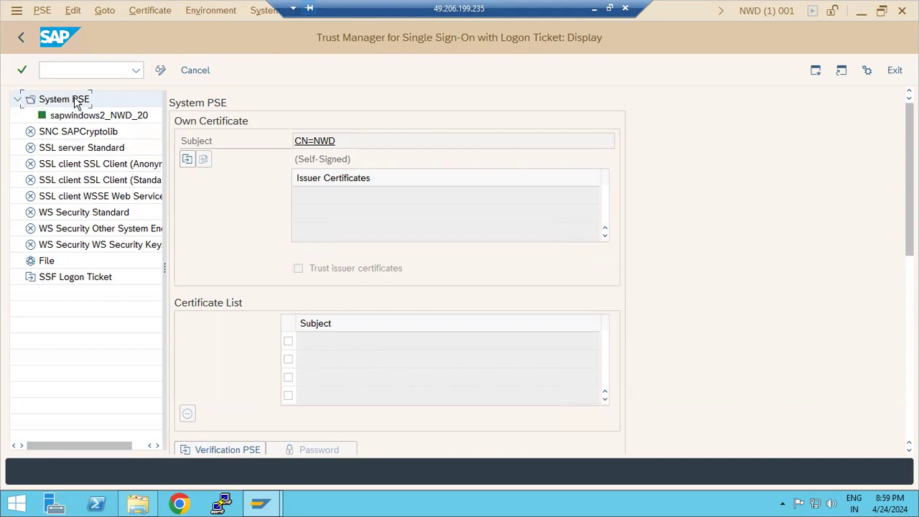
{"action": "left_click", "coordinate": [321, 144]}
{"action": "left_click", "coordinate": [594, 8]}
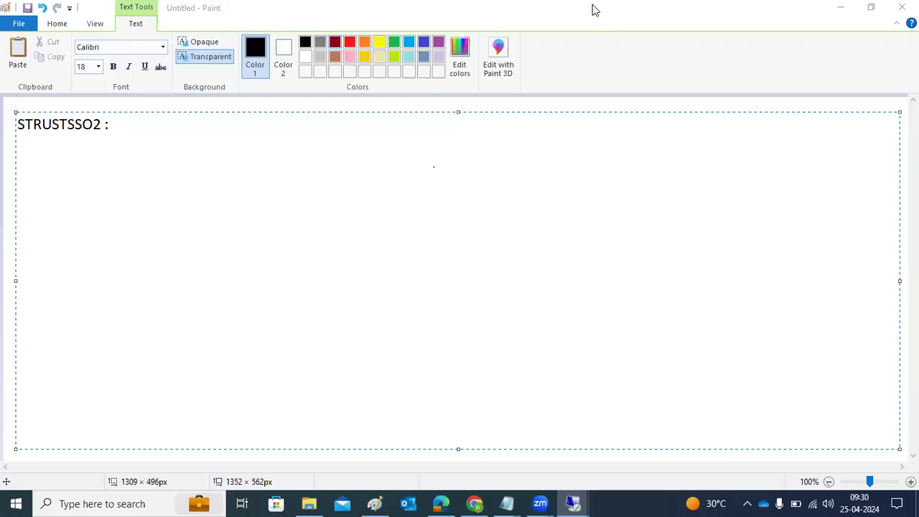
{"action": "left_click", "coordinate": [5, 183]}
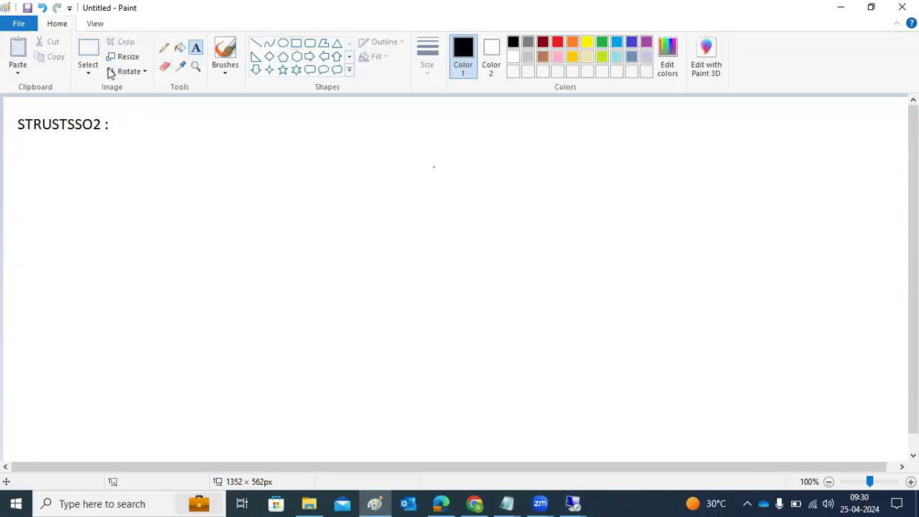
{"action": "left_click_drag", "start_coordinate": [165, 185], "coordinate": [258, 260]}
{"action": "mouse_move", "coordinate": [635, 171]}
{"action": "left_mouse_down"}
{"action": "mouse_move", "coordinate": [679, 244]}
{"action": "mouse_move", "coordinate": [705, 252]}
{"action": "left_mouse_up"}
{"action": "left_click", "coordinate": [667, 283]}
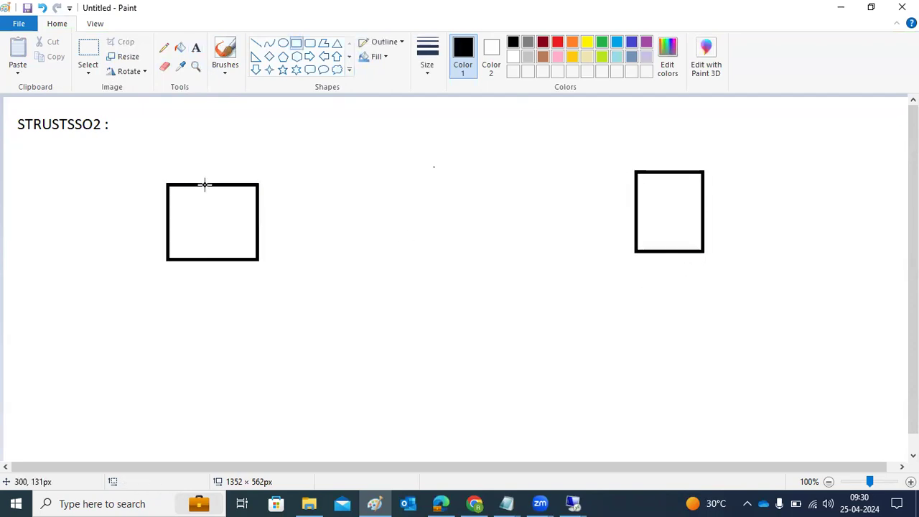
{"action": "left_click", "coordinate": [256, 42]}
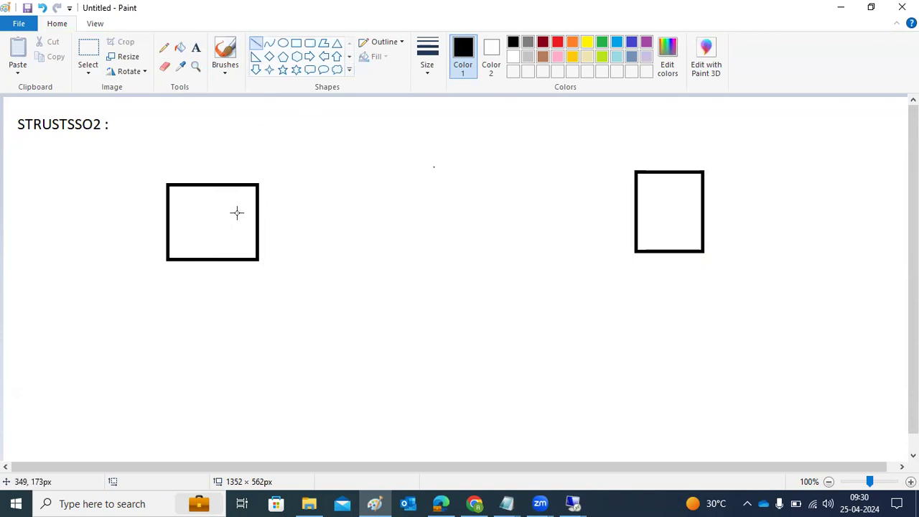
{"action": "mouse_move", "coordinate": [225, 206]}
{"action": "left_mouse_down"}
{"action": "mouse_move", "coordinate": [668, 198]}
{"action": "mouse_move", "coordinate": [668, 207]}
{"action": "mouse_move", "coordinate": [697, 192]}
{"action": "mouse_move", "coordinate": [407, 225]}
{"action": "mouse_move", "coordinate": [206, 219]}
{"action": "mouse_move", "coordinate": [183, 205]}
{"action": "mouse_move", "coordinate": [183, 213]}
{"action": "left_mouse_up"}
{"action": "left_click", "coordinate": [686, 192]}
{"action": "left_click_drag", "start_coordinate": [686, 191], "coordinate": [687, 210]}
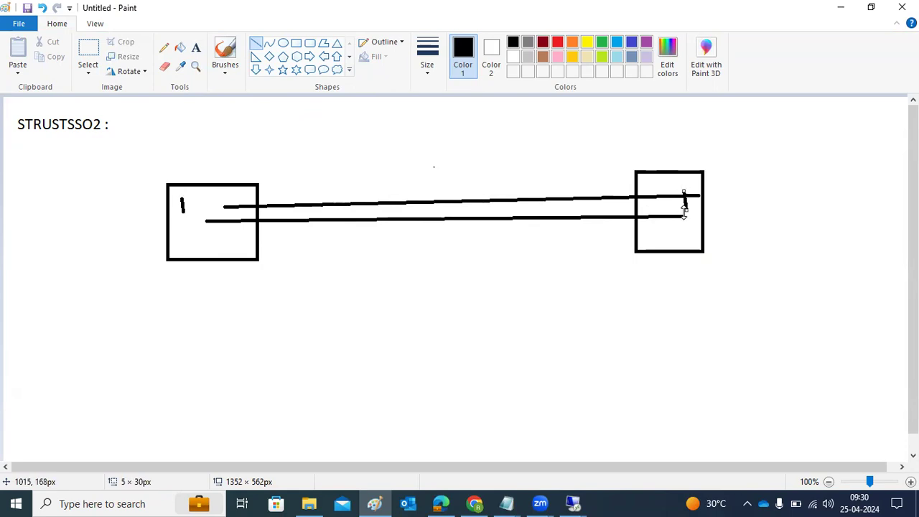
{"action": "left_click_drag", "start_coordinate": [190, 195], "coordinate": [197, 216]}
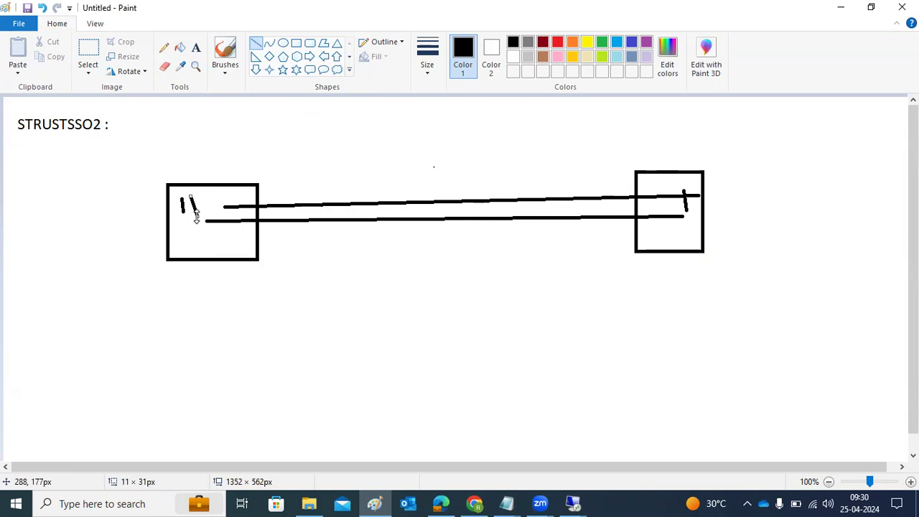
{"action": "key", "text": "ctrl+z"}
{"action": "key", "text": "ctrl+z"}
{"action": "key", "text": "ctrl+z"}
{"action": "key", "text": "ctrl+z"}
{"action": "key", "text": "ctrl+z"}
{"action": "key", "text": "ctrl+z"}
{"action": "key", "text": "ctrl+z"}
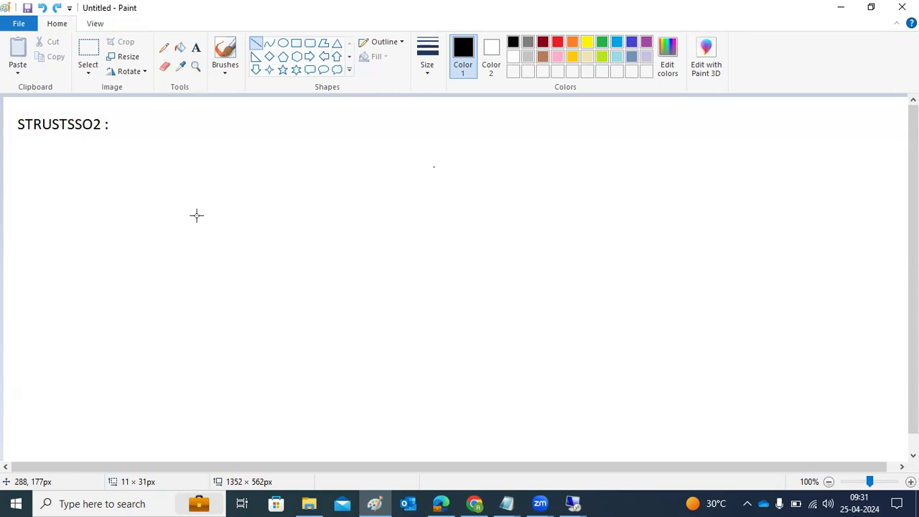
Return to the SAP Trust Manager session and select the SNC SAPCryptolib entry
{"action": "left_click", "coordinate": [575, 503]}
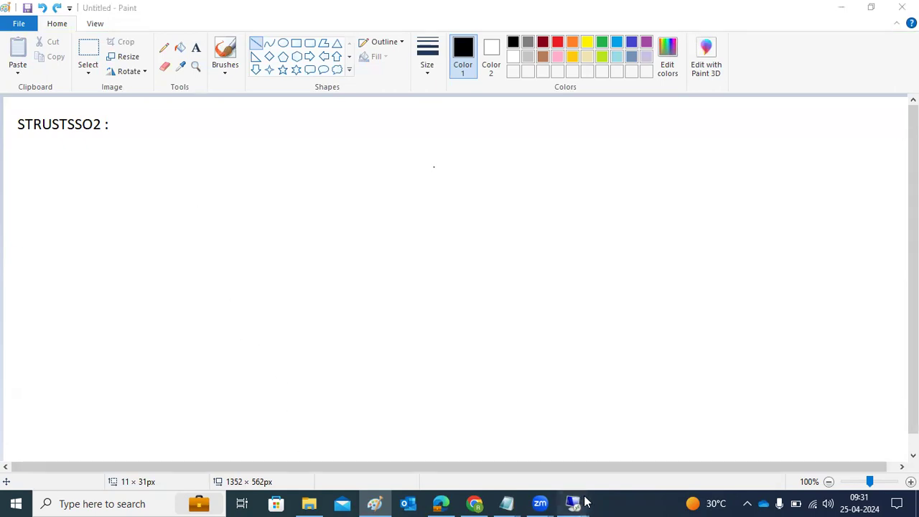
{"action": "left_click", "coordinate": [449, 445]}
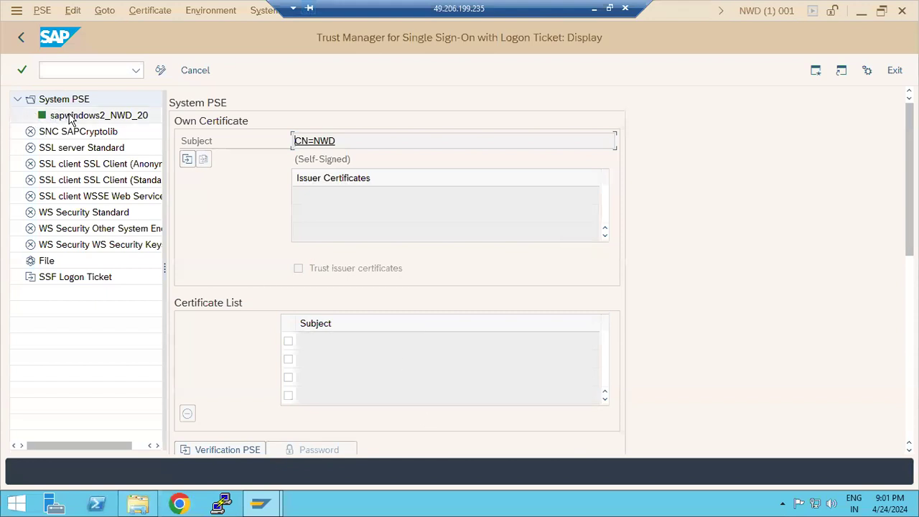
{"action": "left_click", "coordinate": [318, 156]}
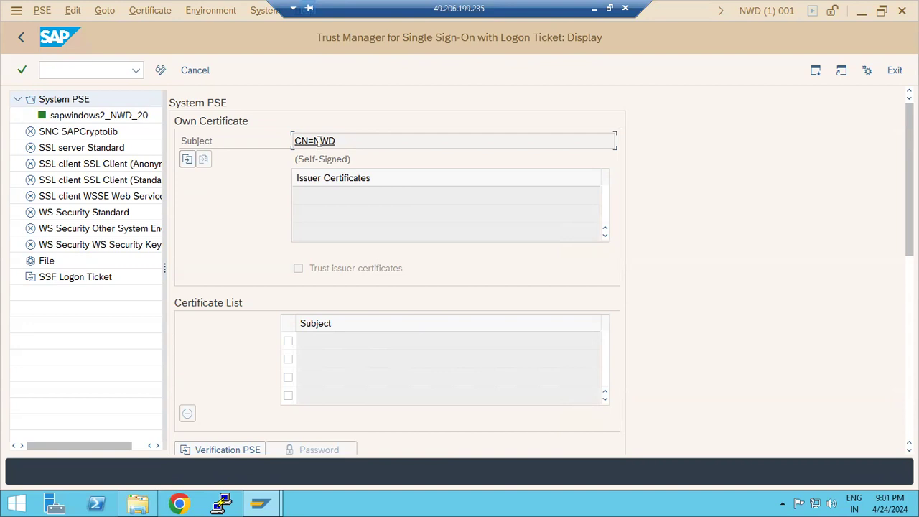
{"action": "left_click", "coordinate": [53, 136]}
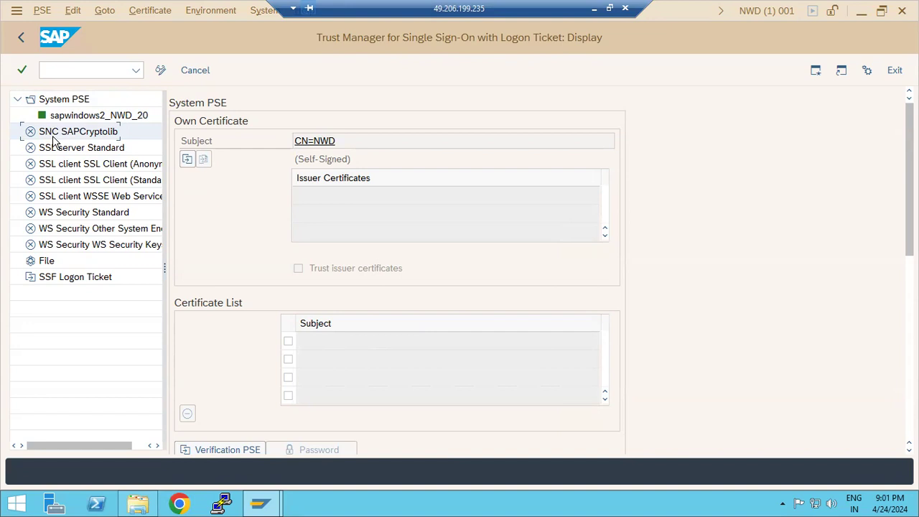
Select SSL server Standard in the tree, then launch a new Google Chrome window
{"action": "left_click", "coordinate": [84, 150]}
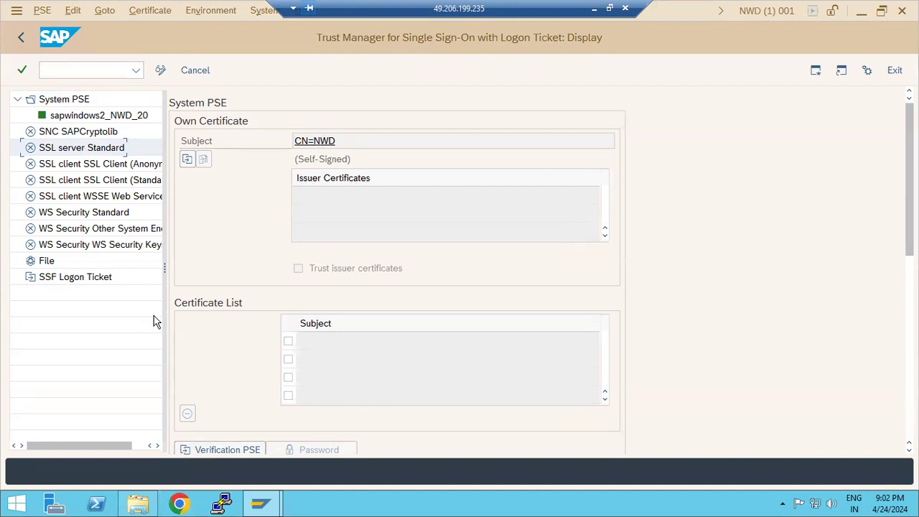
{"action": "left_click", "coordinate": [178, 503]}
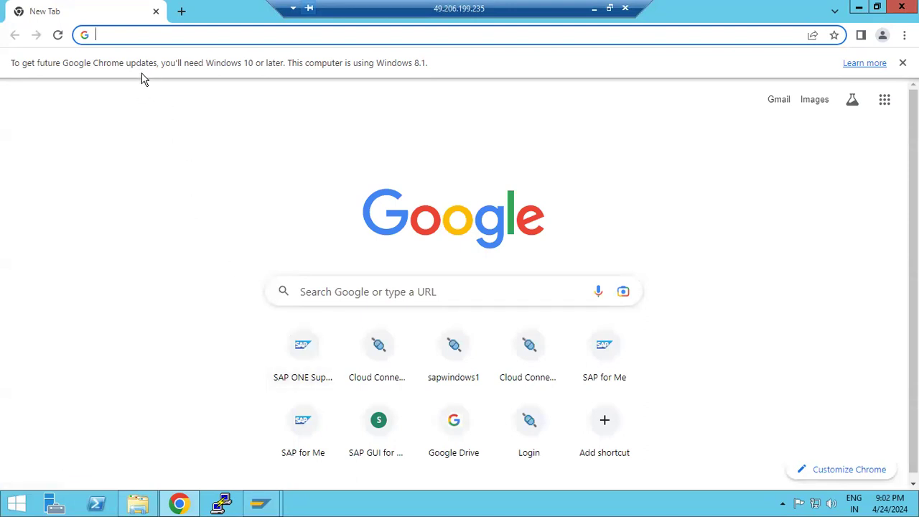
Go to google.com and inspect its valid security certificate's common name
{"action": "type", "text": "ww."}
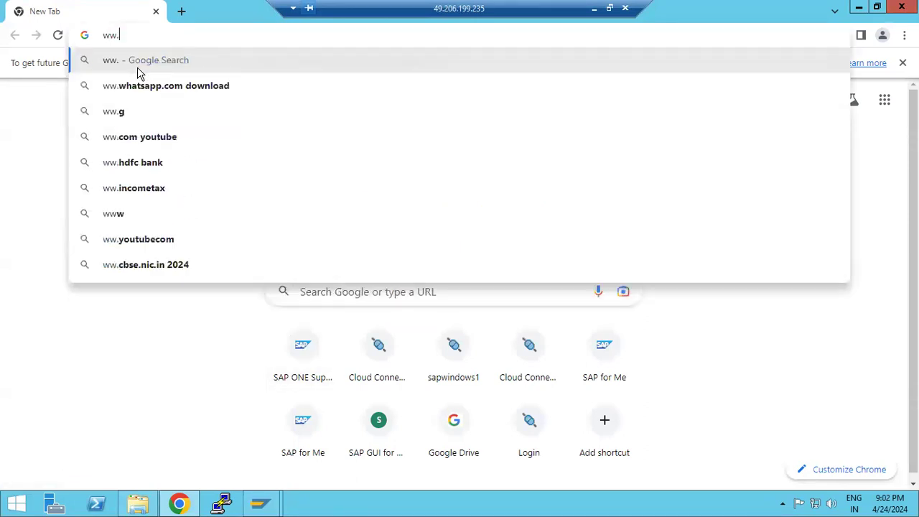
{"action": "type", "text": "google.com"}
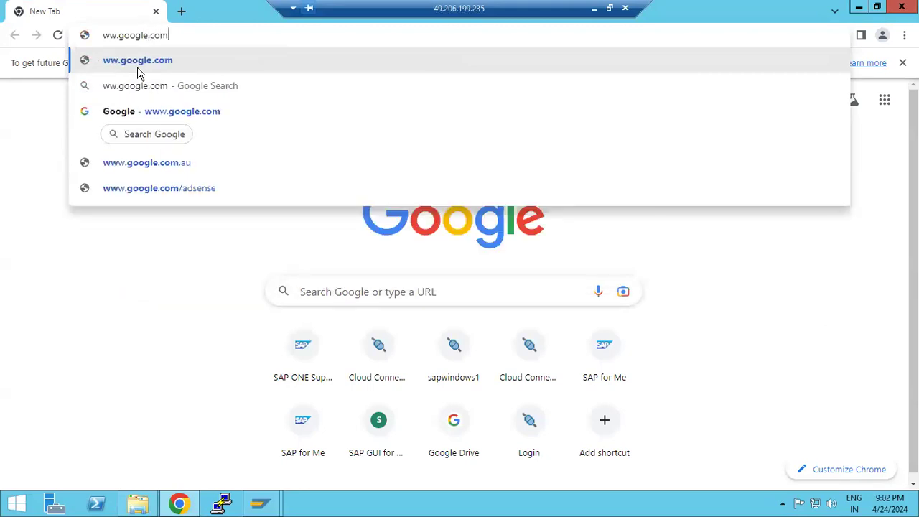
{"action": "key", "text": "Return"}
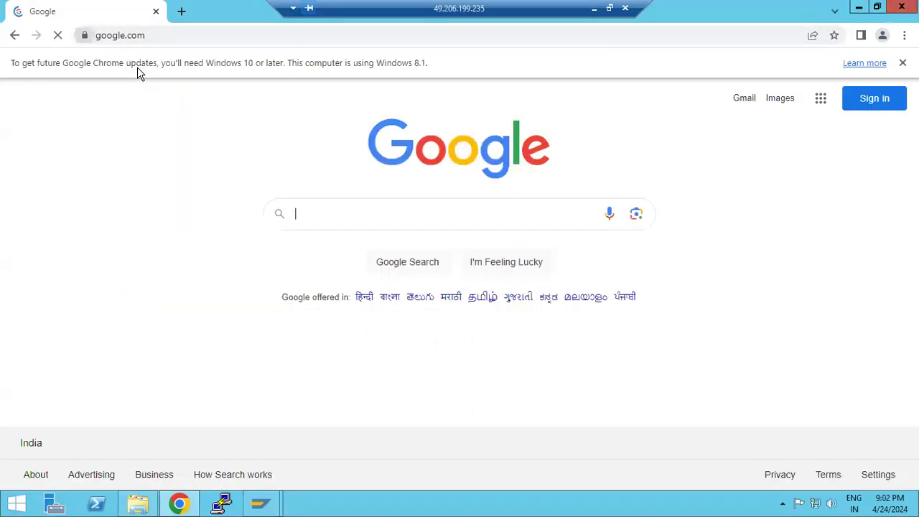
{"action": "left_click", "coordinate": [84, 35]}
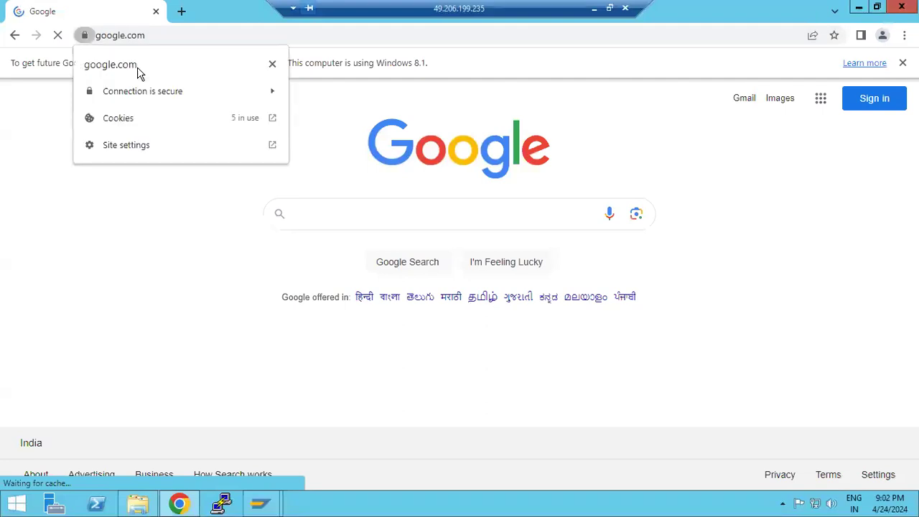
{"action": "left_click", "coordinate": [126, 97]}
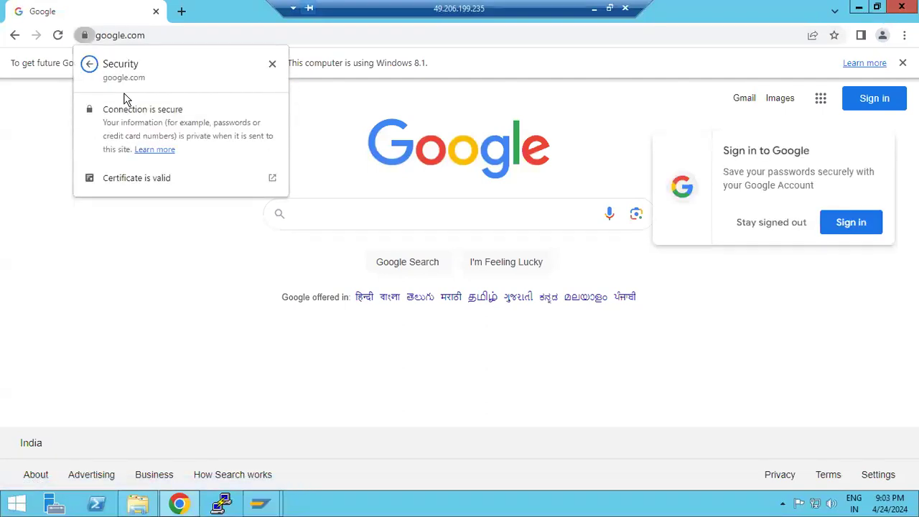
{"action": "left_click", "coordinate": [131, 177]}
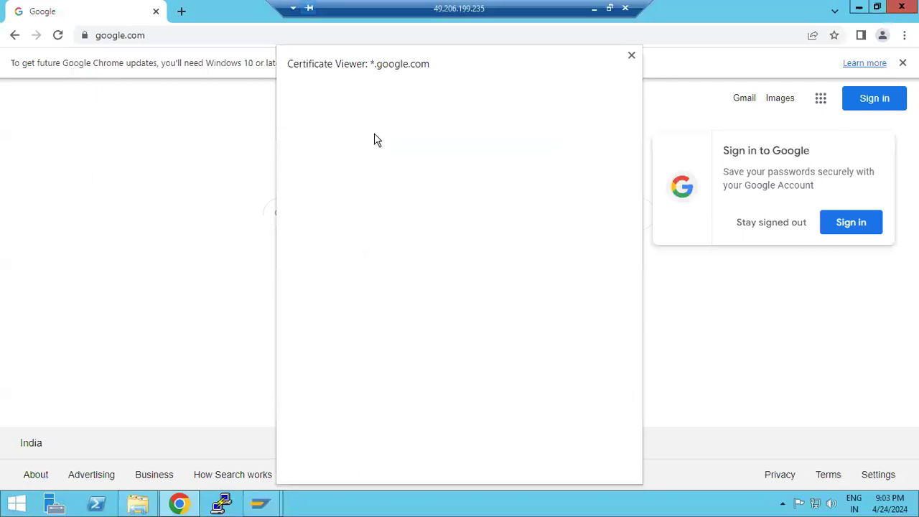
{"action": "left_click_drag", "start_coordinate": [414, 146], "coordinate": [410, 146]}
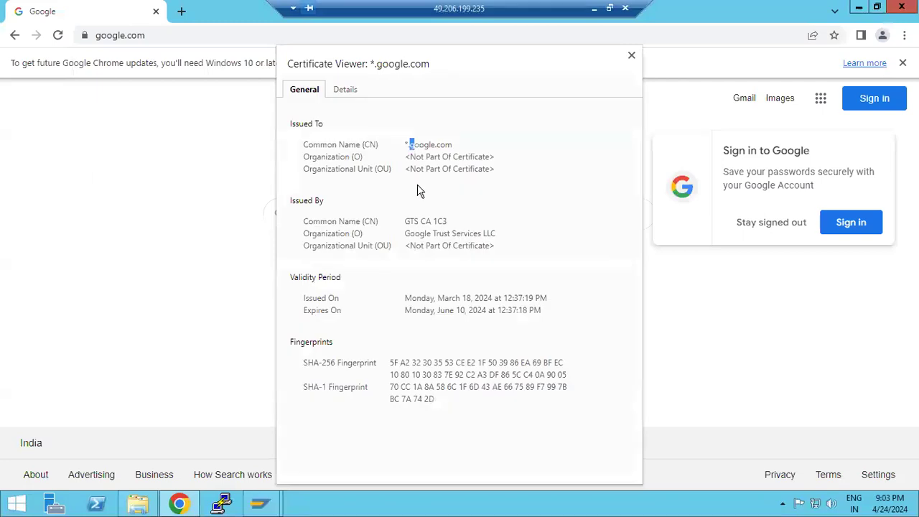
{"action": "left_click", "coordinate": [631, 55]}
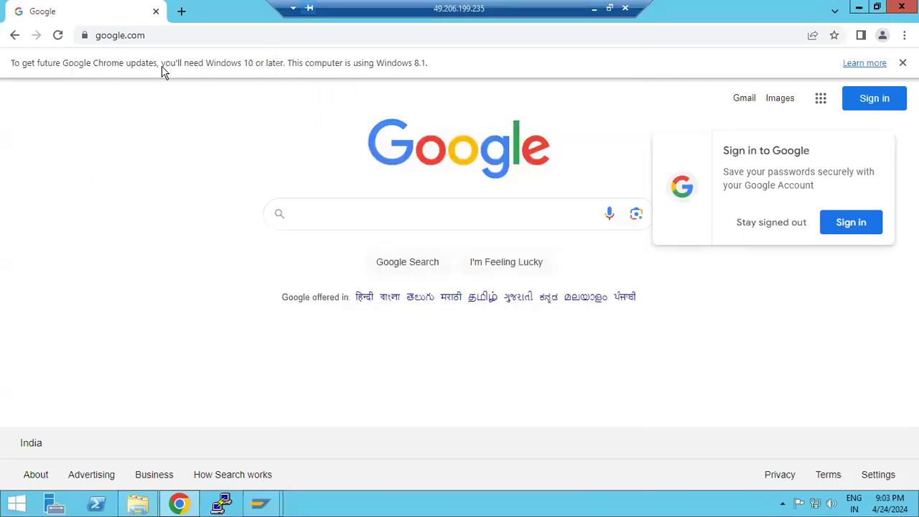
Search Google for irctc and view the *.google.com certificate details
{"action": "key", "text": "ctrl+l"}
{"action": "type", "text": "i"}
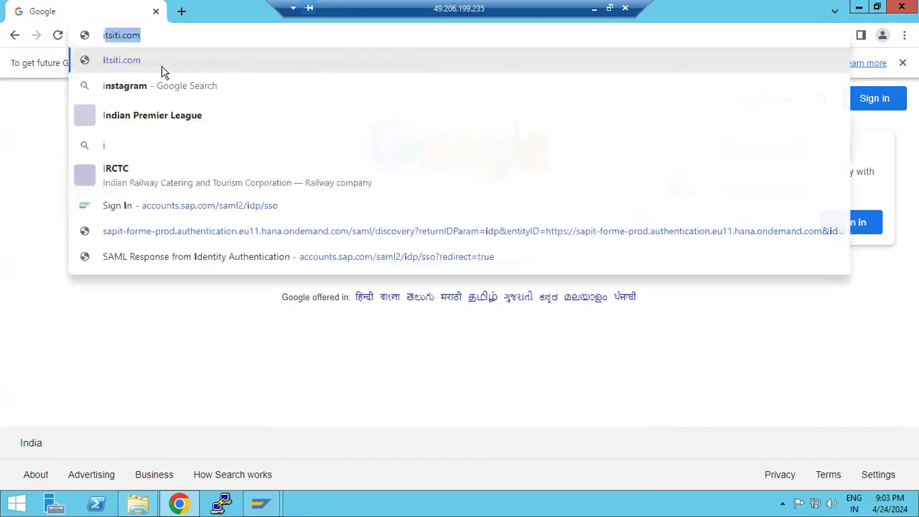
{"action": "type", "text": "rct"}
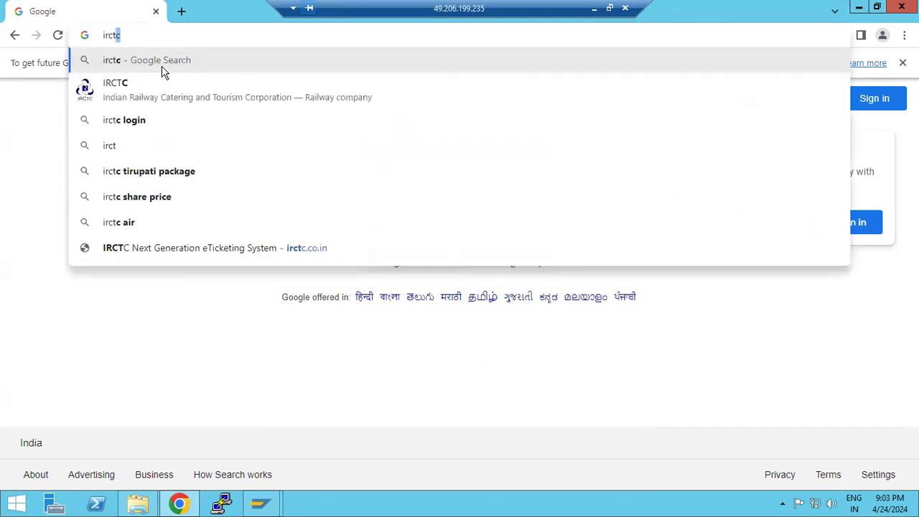
{"action": "type", "text": "c"}
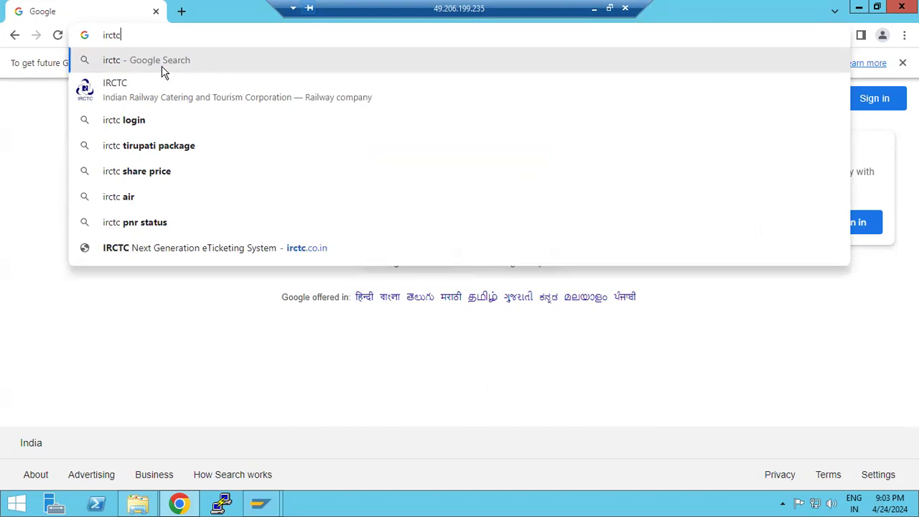
{"action": "key", "text": "Return"}
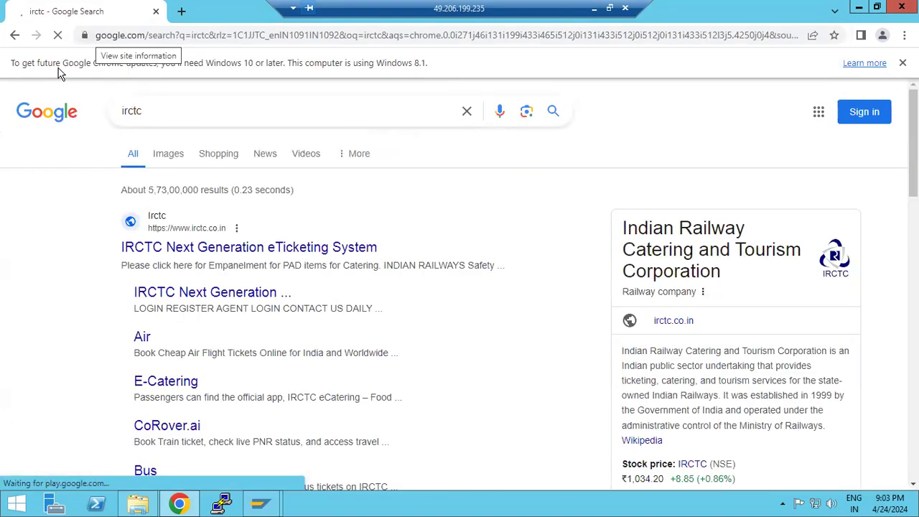
{"action": "left_click", "coordinate": [84, 34]}
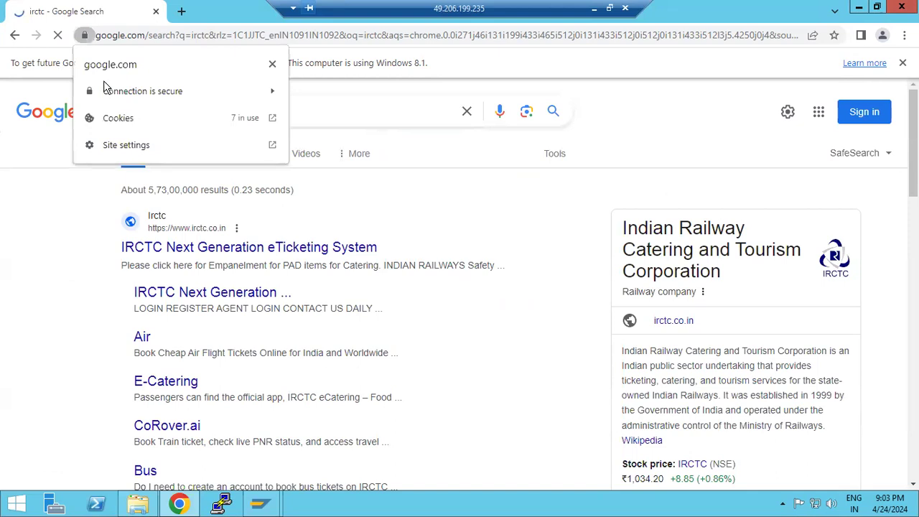
{"action": "left_click", "coordinate": [120, 97]}
{"action": "left_click", "coordinate": [118, 181]}
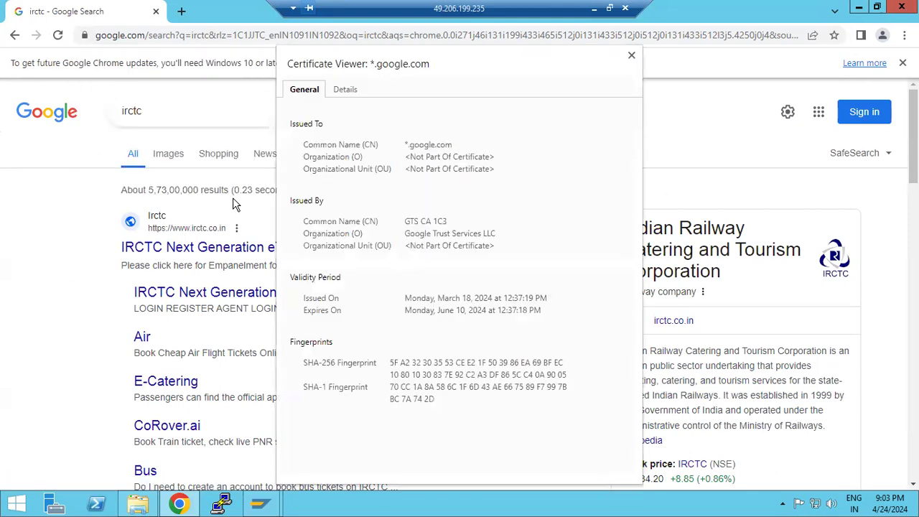
Change the address from https to http and reload the irctc search page
{"action": "double_click", "coordinate": [163, 34]}
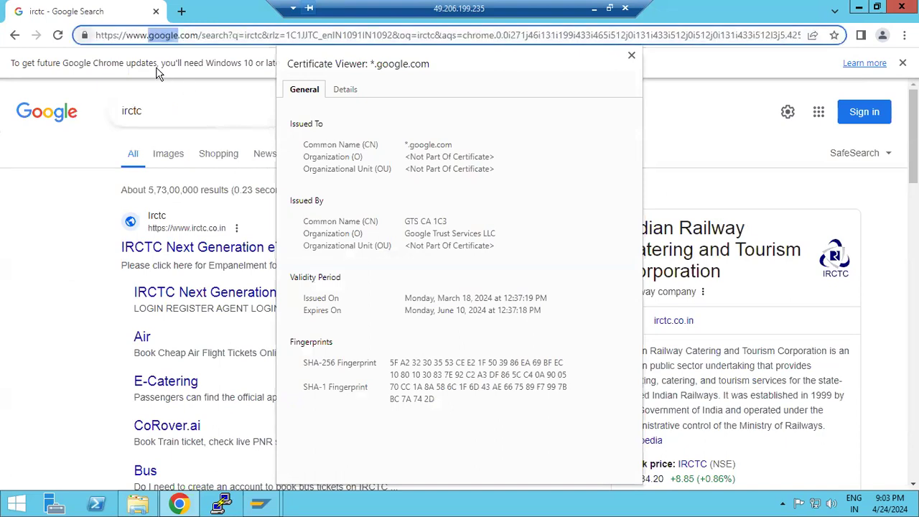
{"action": "key", "text": "Home"}
{"action": "key", "text": "shift+Right"}
{"action": "key", "text": "shift+Right"}
{"action": "key", "text": "shift+Right"}
{"action": "key", "text": "shift+Right"}
{"action": "key", "text": "shift+Right"}
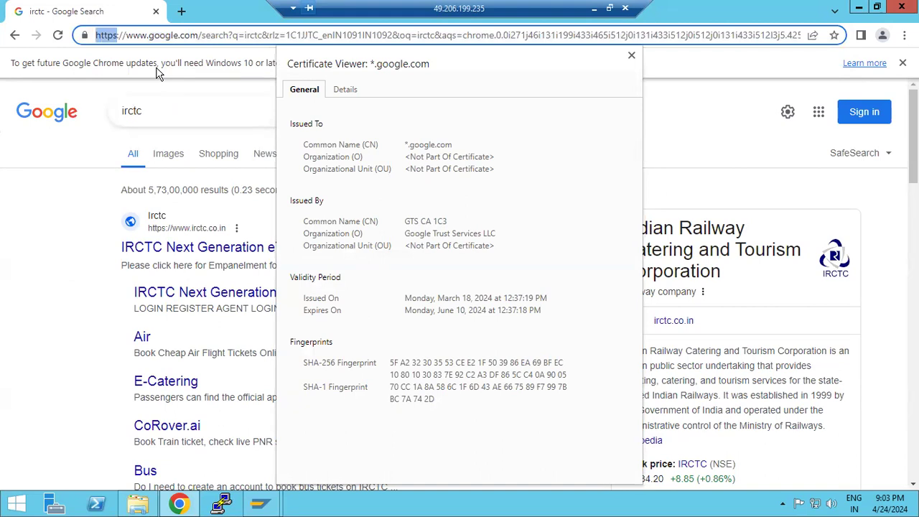
{"action": "key", "text": "Right"}
{"action": "key", "text": "BackSpace"}
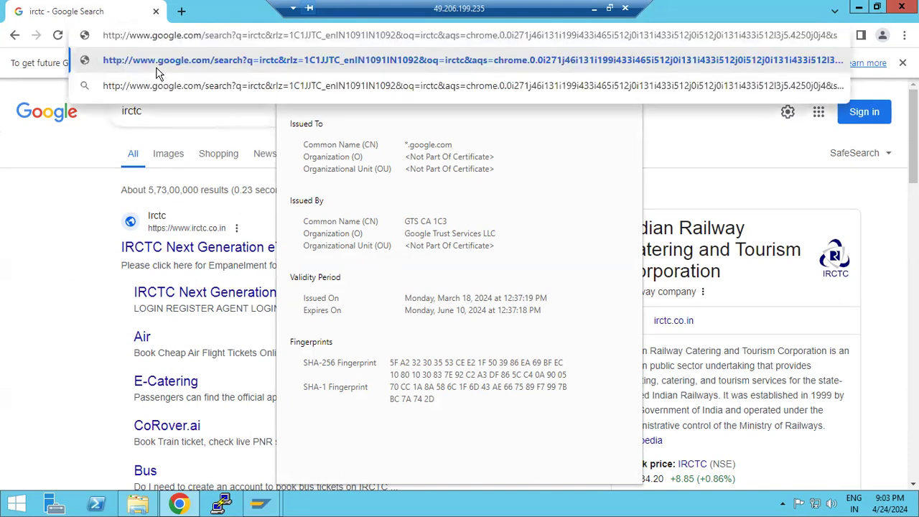
{"action": "key", "text": "Return"}
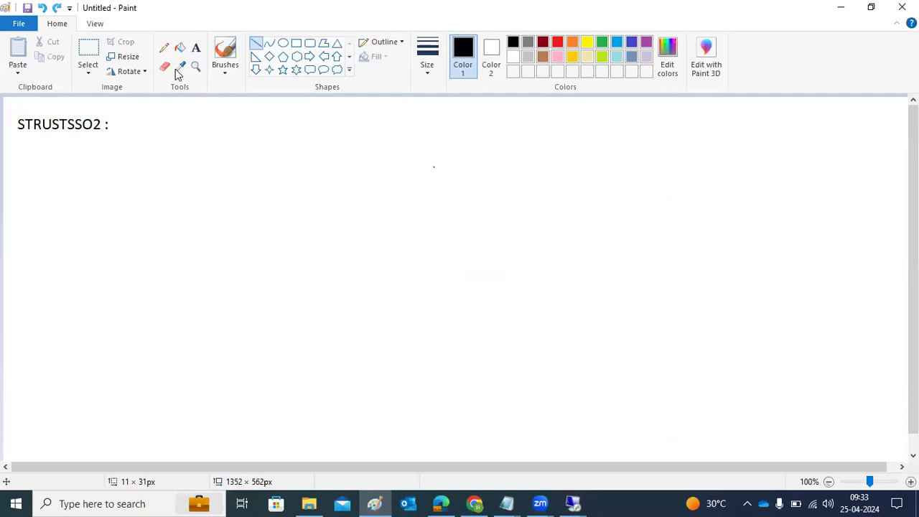
Add a Paint text box with the lines 'HTTP - NON-SECURE' and 'HTTPS - SECURE'
{"action": "left_click", "coordinate": [195, 48]}
{"action": "left_click_drag", "start_coordinate": [15, 150], "coordinate": [447, 280]}
{"action": "type", "text": "HTTP -"}
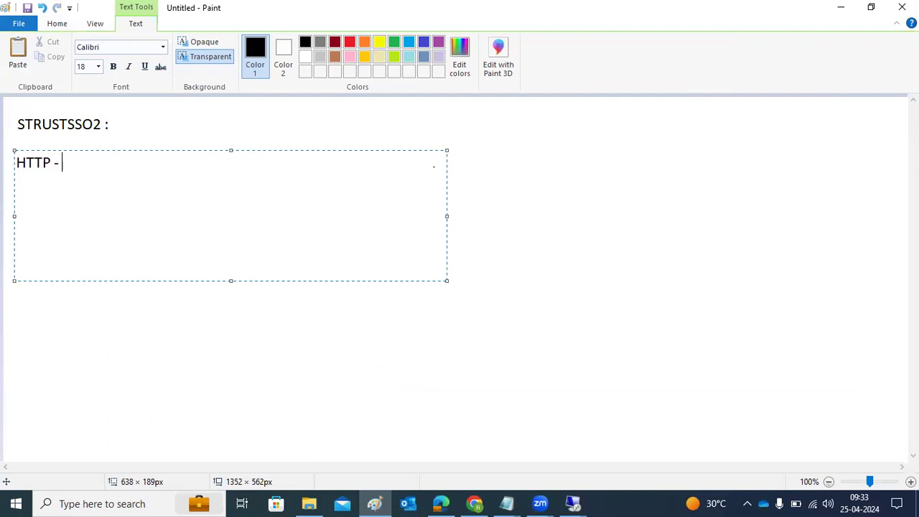
{"action": "type", "text": " NON-SECURE"}
{"action": "key", "text": "Return"}
{"action": "type", "text": "HTTPS -"}
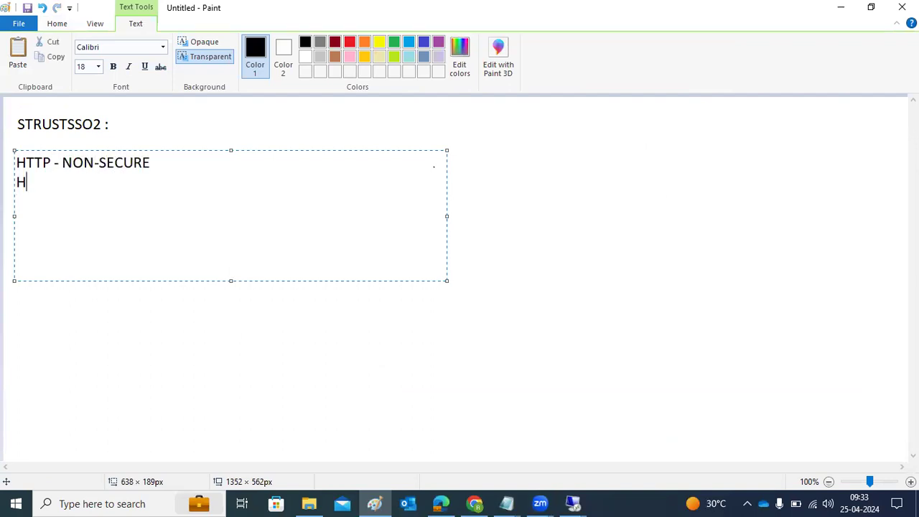
{"action": "type", "text": " SECURE"}
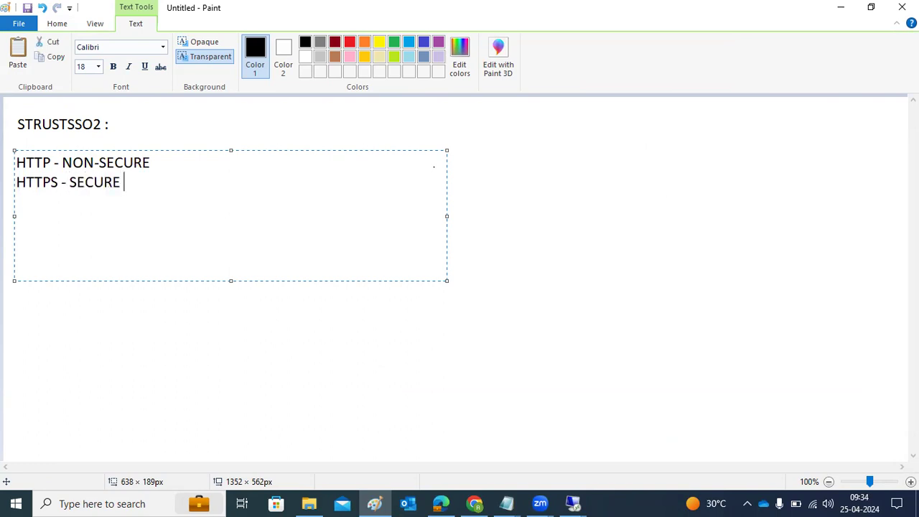
Switch through the remote sessions back to the Chrome window with irctc results
{"action": "left_click", "coordinate": [578, 503]}
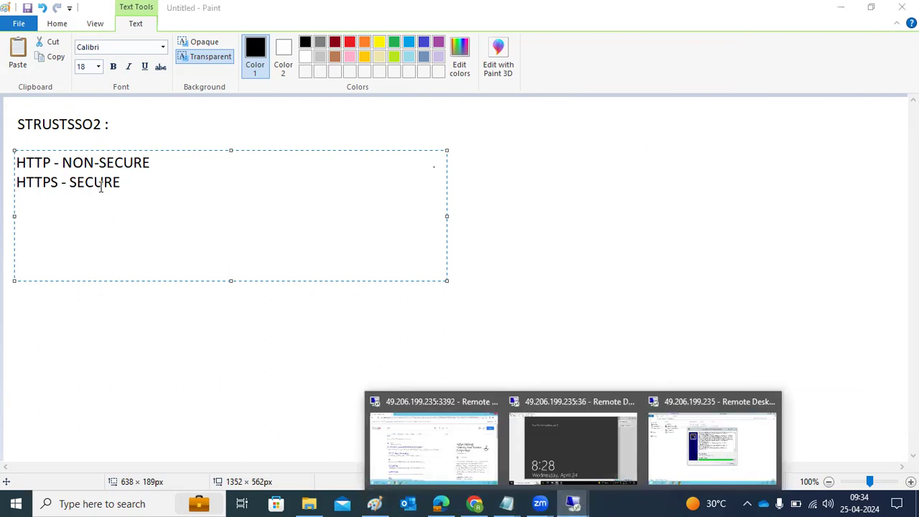
{"action": "left_click", "coordinate": [59, 162]}
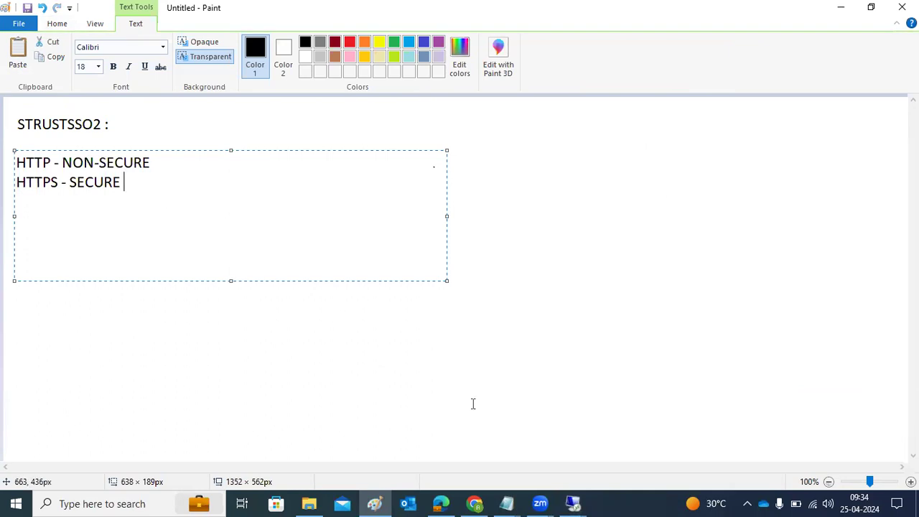
{"action": "left_click", "coordinate": [580, 502]}
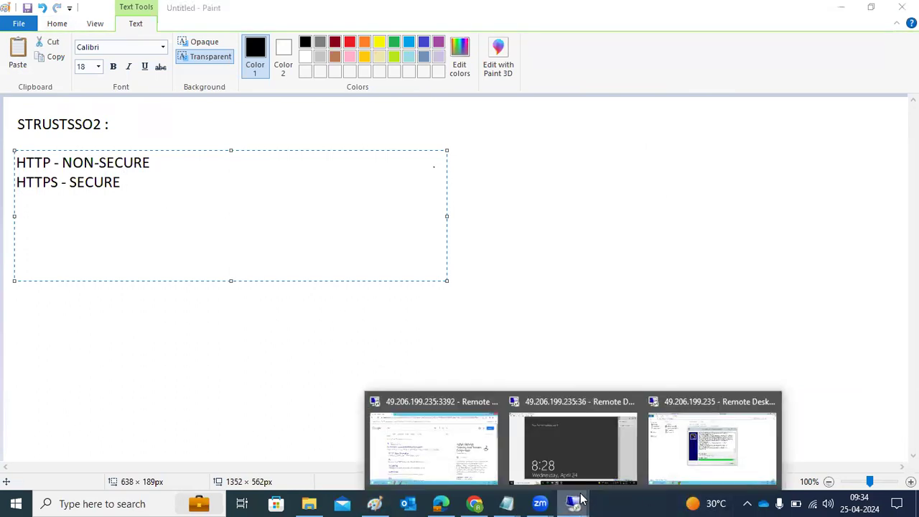
{"action": "left_click", "coordinate": [722, 427]}
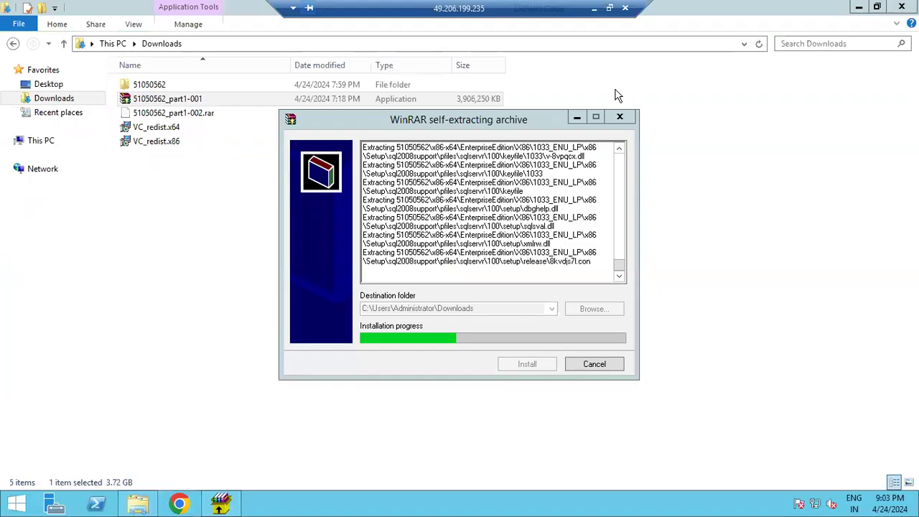
{"action": "left_click", "coordinate": [594, 8]}
{"action": "left_click", "coordinate": [580, 502]}
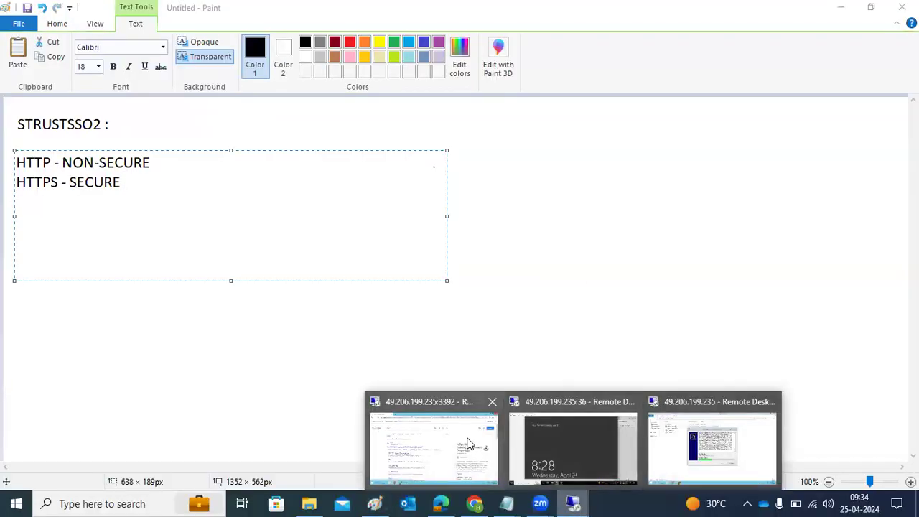
{"action": "left_click", "coordinate": [458, 436]}
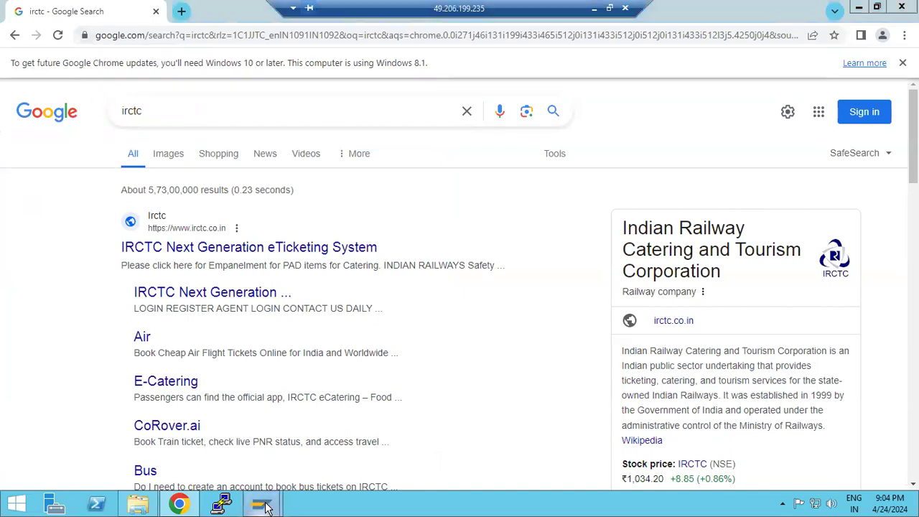
Put Trust Manager in change mode and start creating an SSL server Standard PSE
{"action": "key", "text": "alt+Tab"}
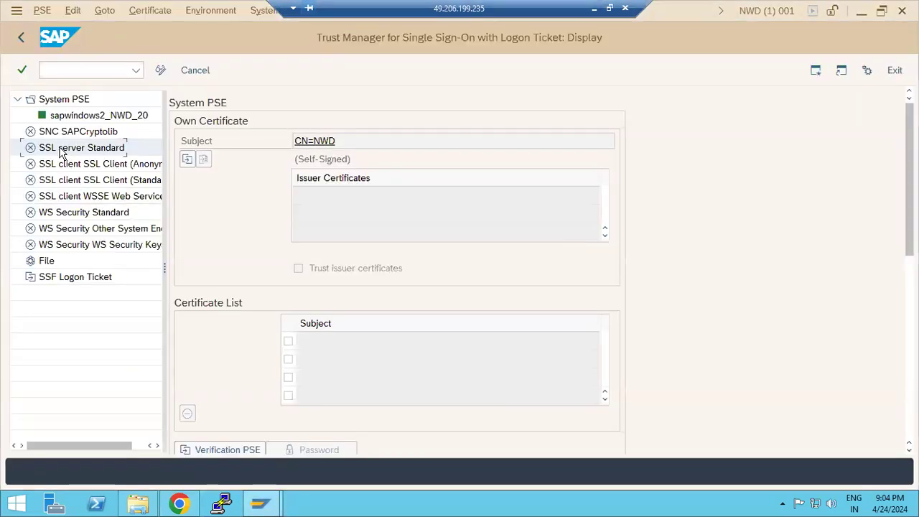
{"action": "left_click", "coordinate": [61, 150]}
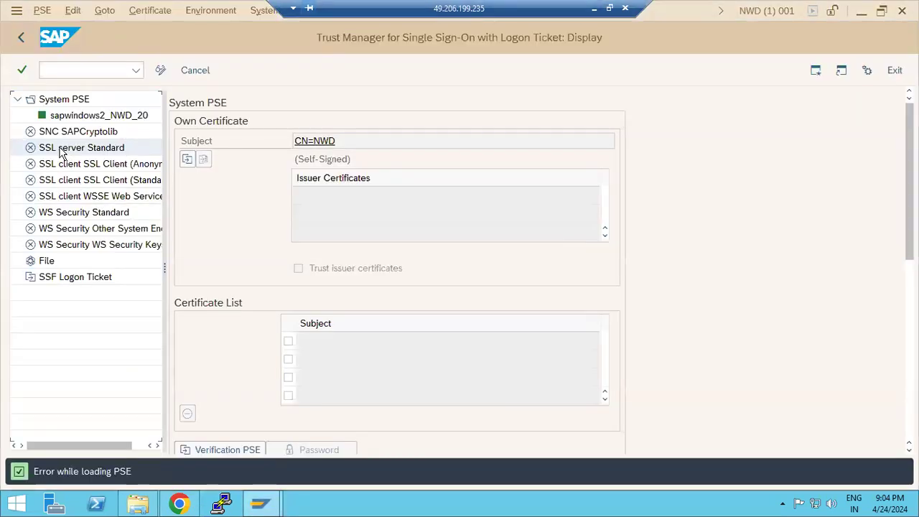
{"action": "left_click", "coordinate": [160, 70]}
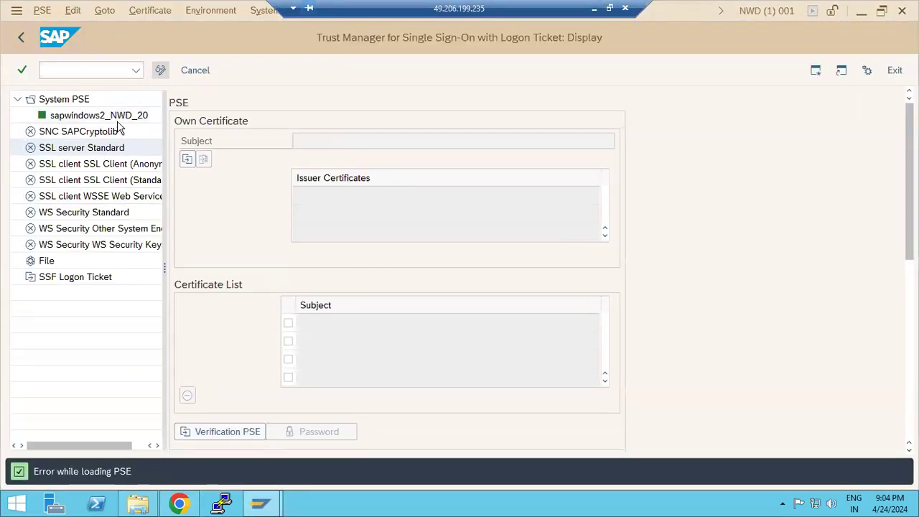
{"action": "right_click", "coordinate": [87, 147]}
{"action": "left_click", "coordinate": [100, 161]}
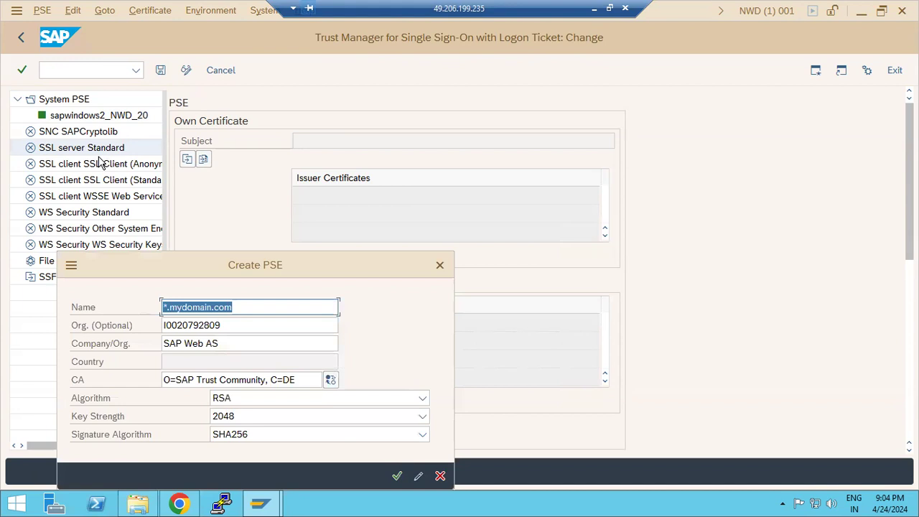
Set the distinguished name to CN=*.mydomain.com, confirm, and save the instance PSE
{"action": "left_click", "coordinate": [418, 475]}
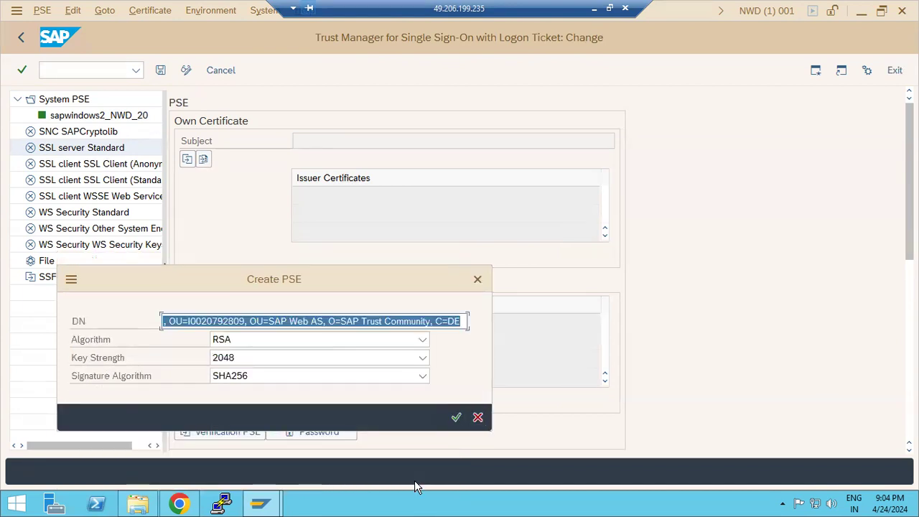
{"action": "left_click_drag", "start_coordinate": [318, 322], "coordinate": [180, 322]}
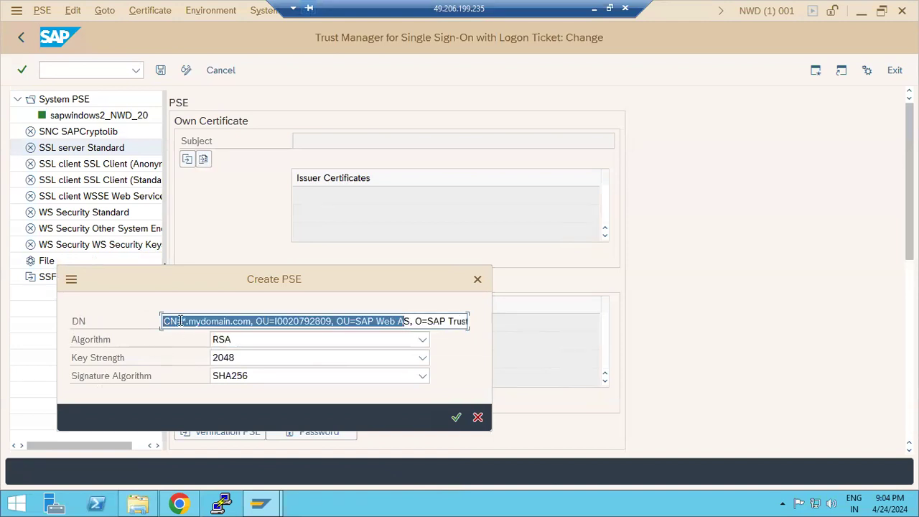
{"action": "left_click", "coordinate": [184, 321]}
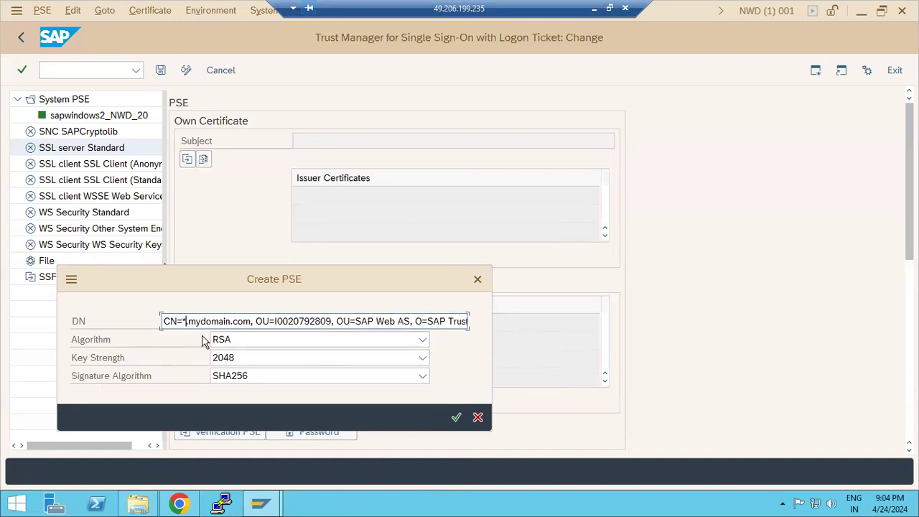
{"action": "key", "text": "BackSpace"}
{"action": "key", "text": "Delete"}
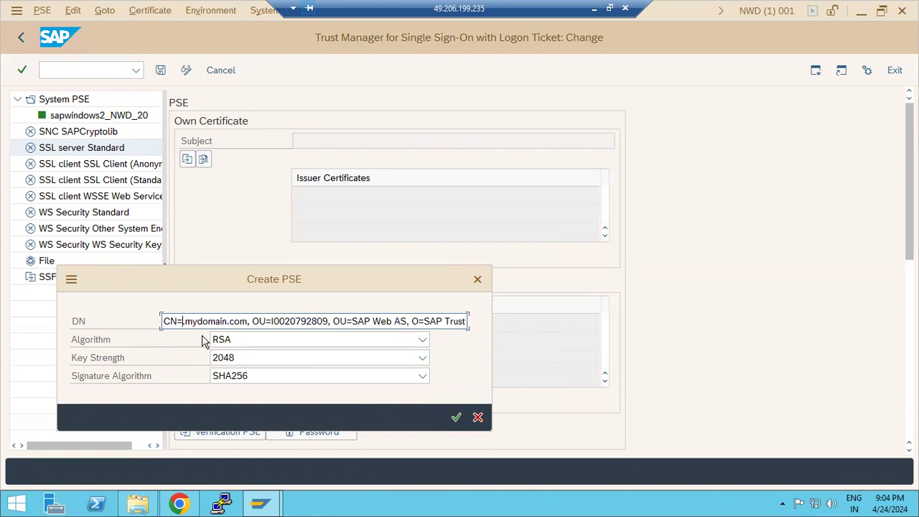
{"action": "type", "text": "*."}
{"action": "left_click", "coordinate": [458, 418]}
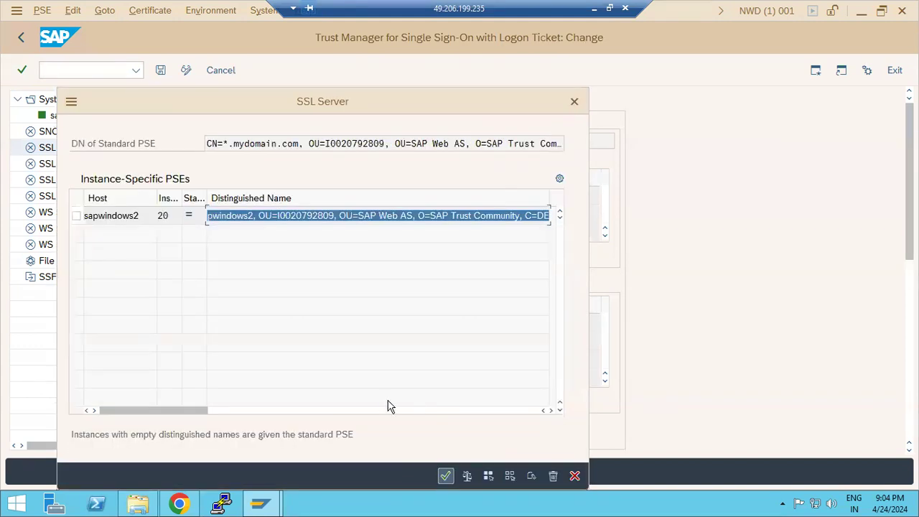
{"action": "left_click", "coordinate": [446, 474]}
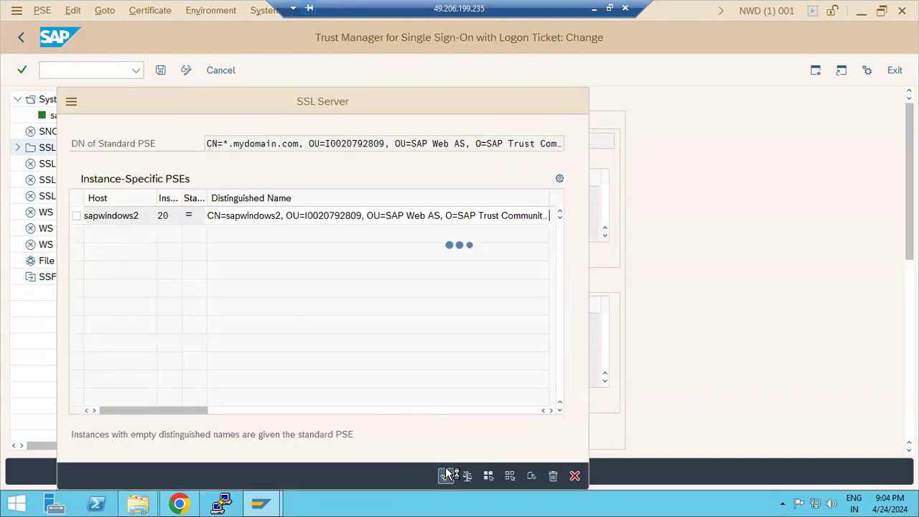
{"action": "left_click", "coordinate": [18, 148]}
Generate the SSL server Standard certificate request, select its PEM text, then open System PSE
{"action": "left_click", "coordinate": [87, 151]}
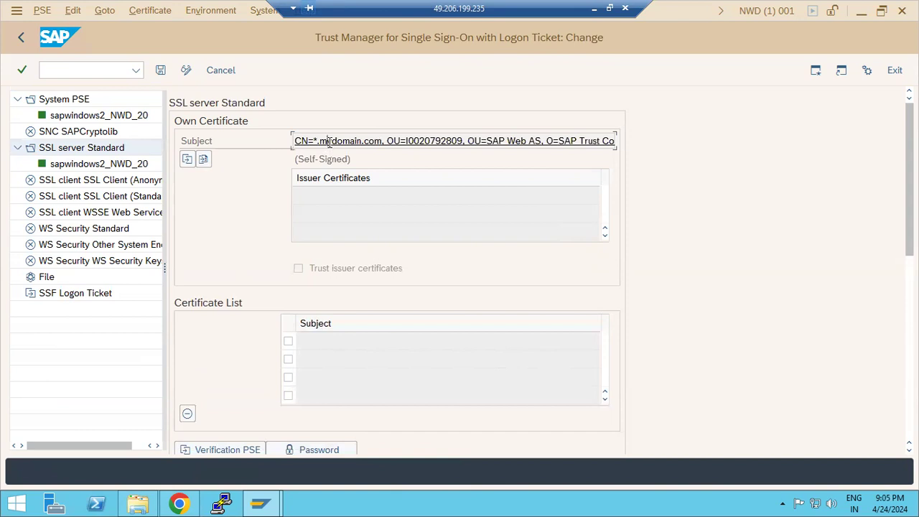
{"action": "left_click", "coordinate": [188, 161]}
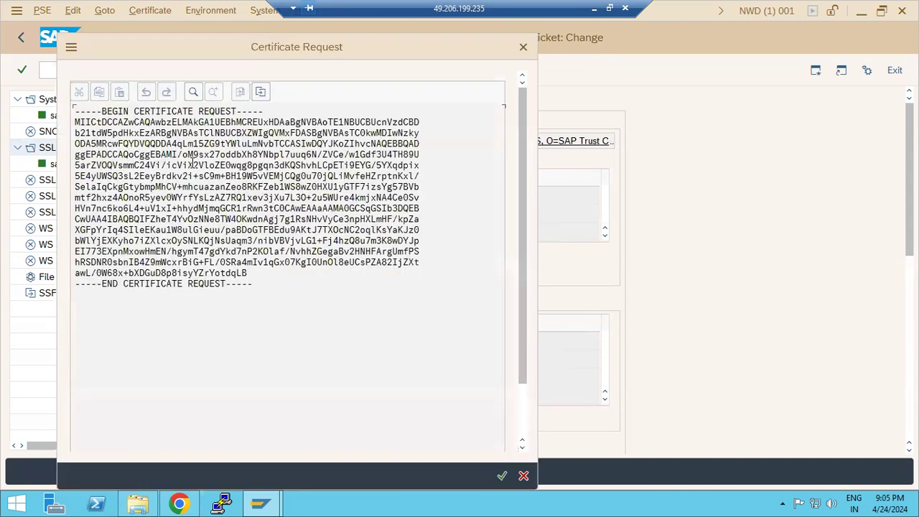
{"action": "left_click_drag", "start_coordinate": [75, 109], "coordinate": [286, 287]}
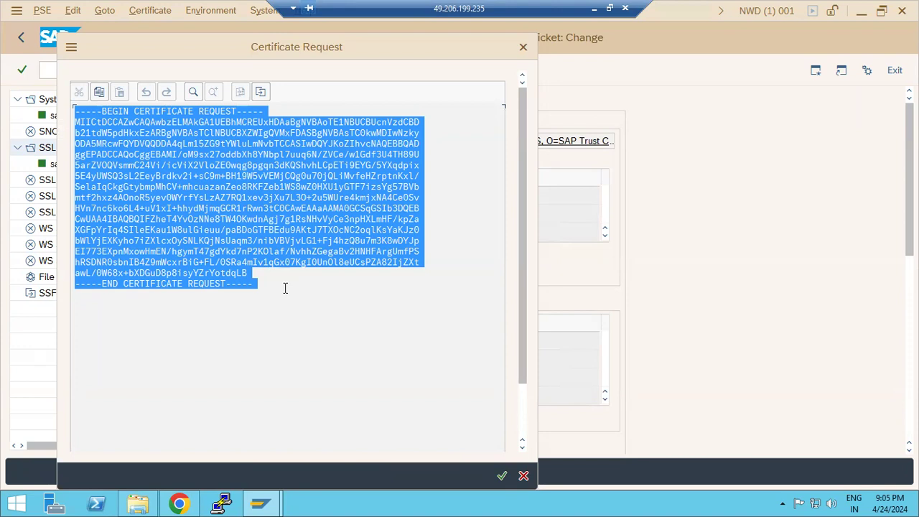
{"action": "left_click", "coordinate": [523, 476]}
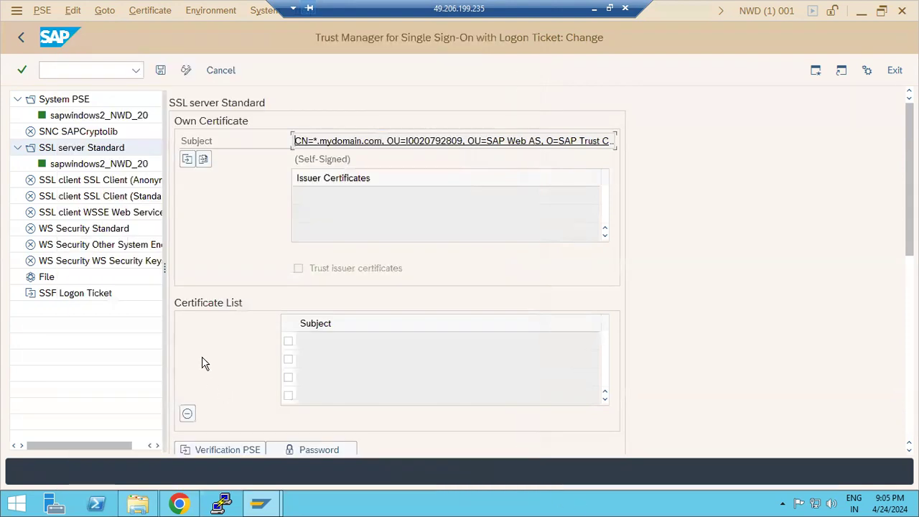
{"action": "left_click", "coordinate": [186, 159]}
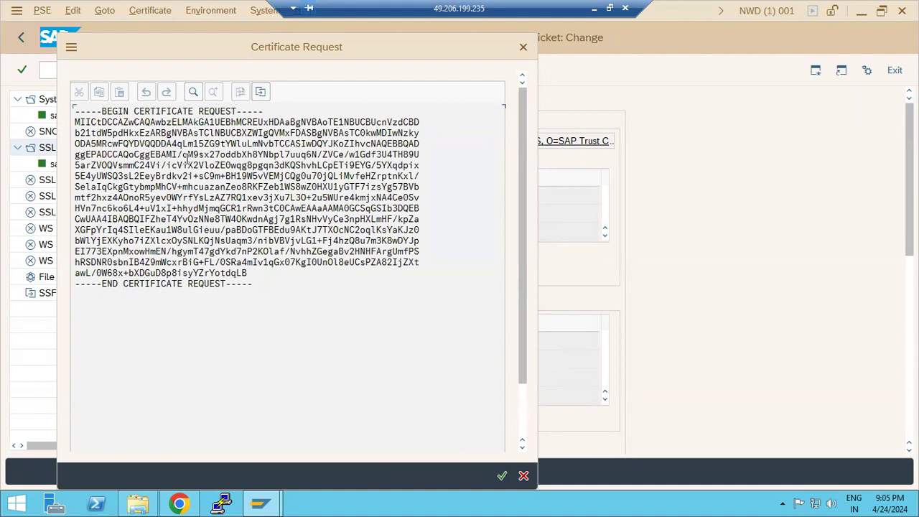
{"action": "left_click", "coordinate": [523, 476]}
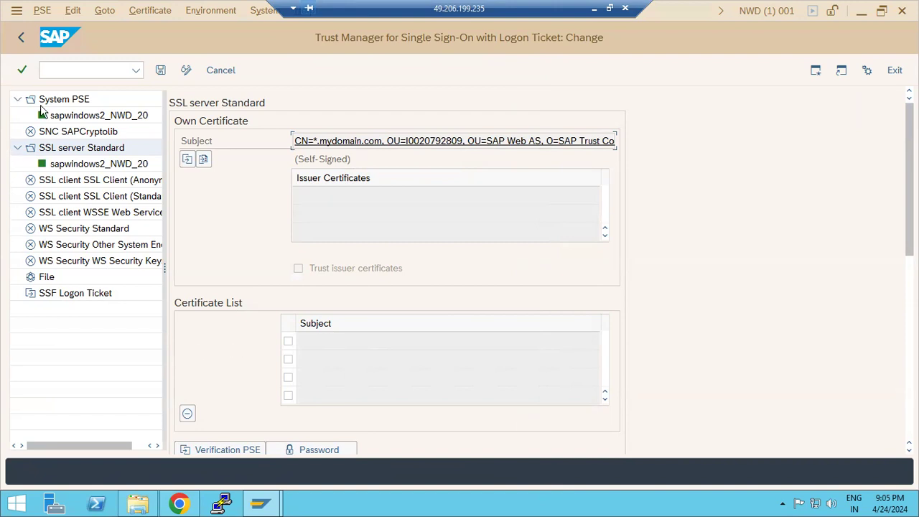
{"action": "left_click", "coordinate": [67, 105]}
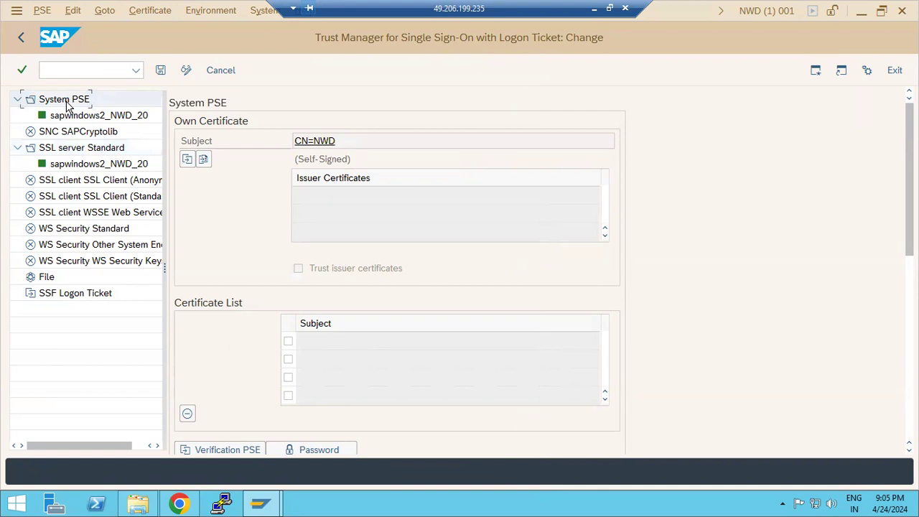
Open SSL Client (Anonymous) after SSL server Standard, getting 'Error while loading PSE'
{"action": "left_click", "coordinate": [66, 151]}
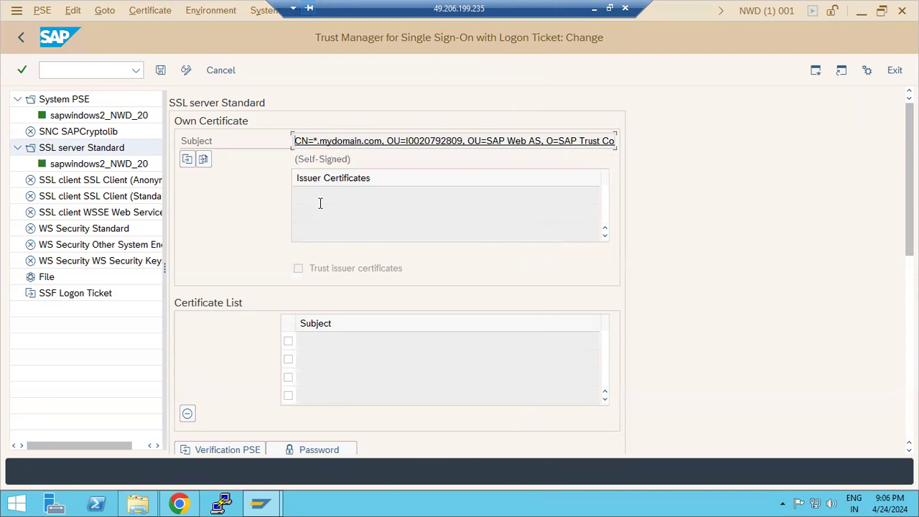
{"action": "double_click", "coordinate": [76, 185]}
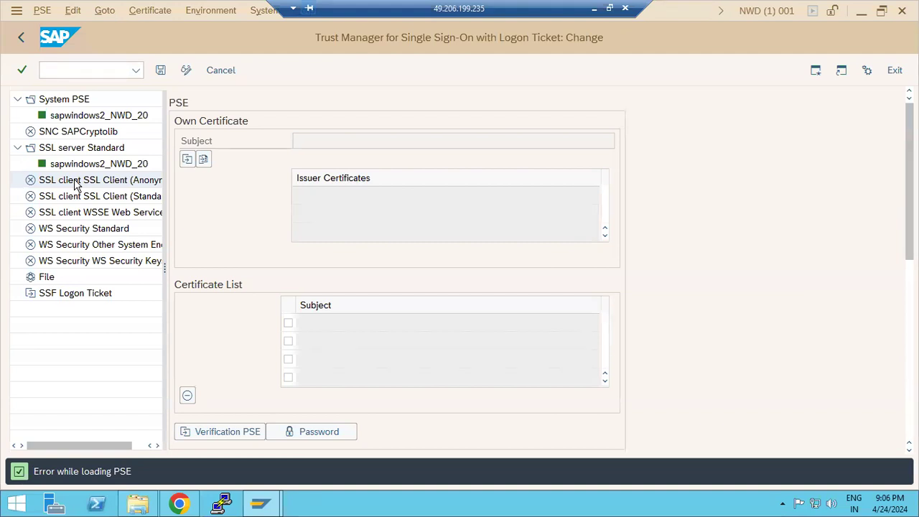
Check the anonymous SSL client's Create/History options, then return to the SSL server Standard PSE
{"action": "right_click", "coordinate": [77, 185]}
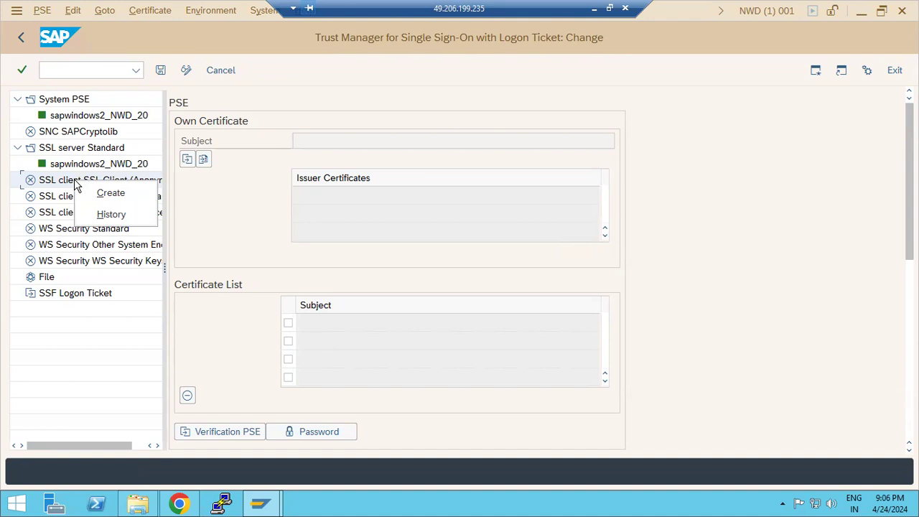
{"action": "left_click", "coordinate": [368, 143]}
{"action": "left_click", "coordinate": [368, 141]}
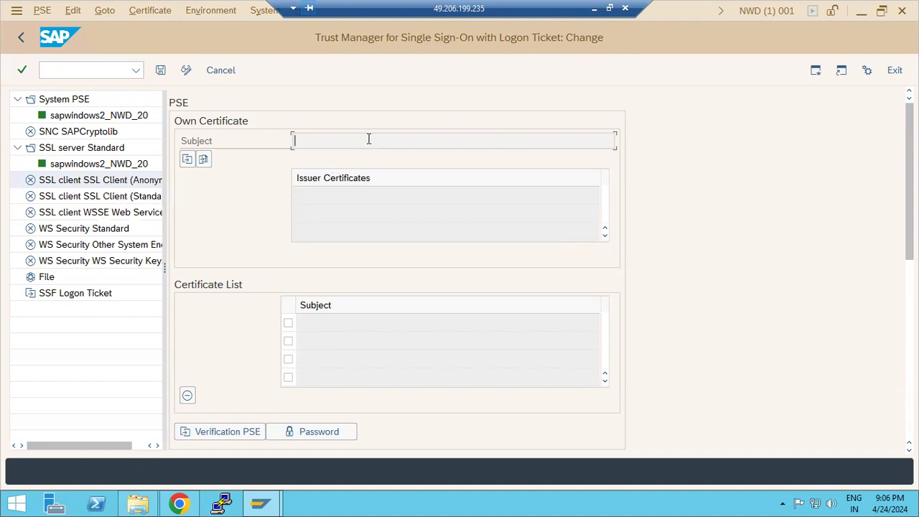
{"action": "right_click", "coordinate": [72, 179]}
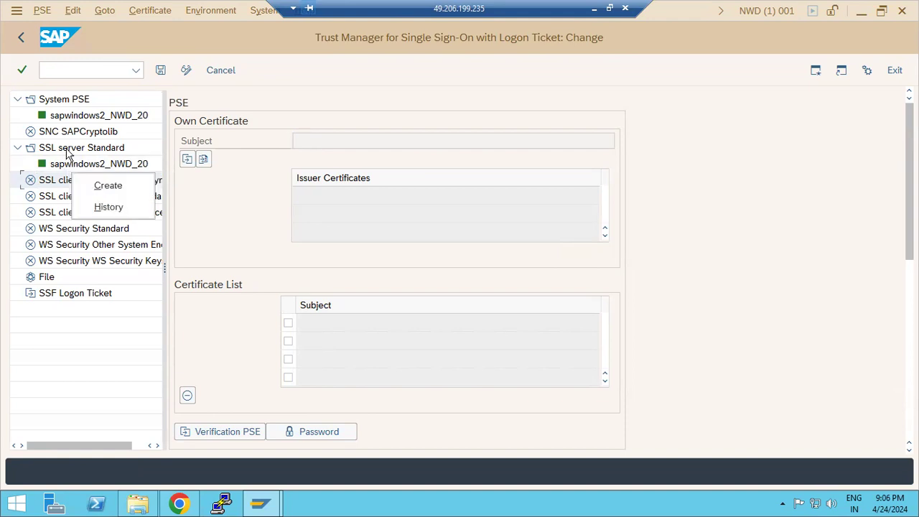
{"action": "left_click", "coordinate": [66, 149]}
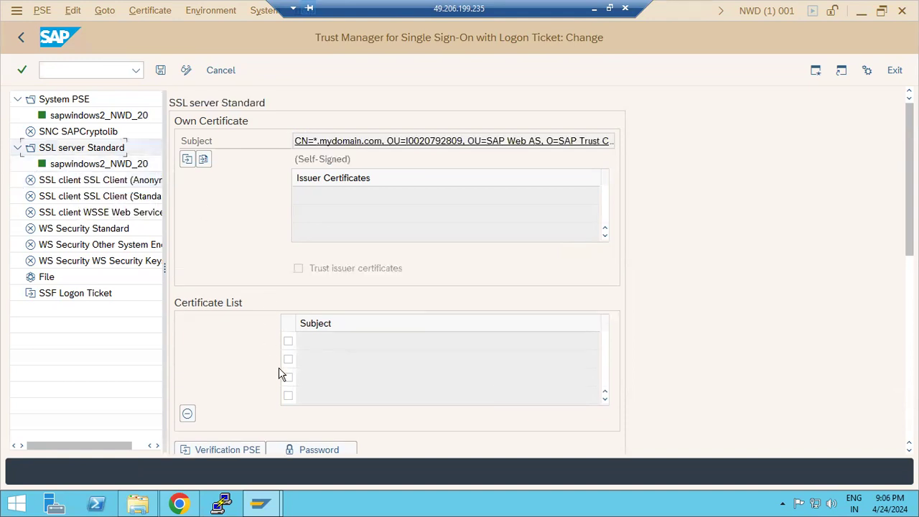
Add the server's own CN=*.mydomain.com certificate to the SSL server Standard certificate list and save
{"action": "scroll", "coordinate": [466, 272], "scroll_direction": "down", "scroll_amount": 5}
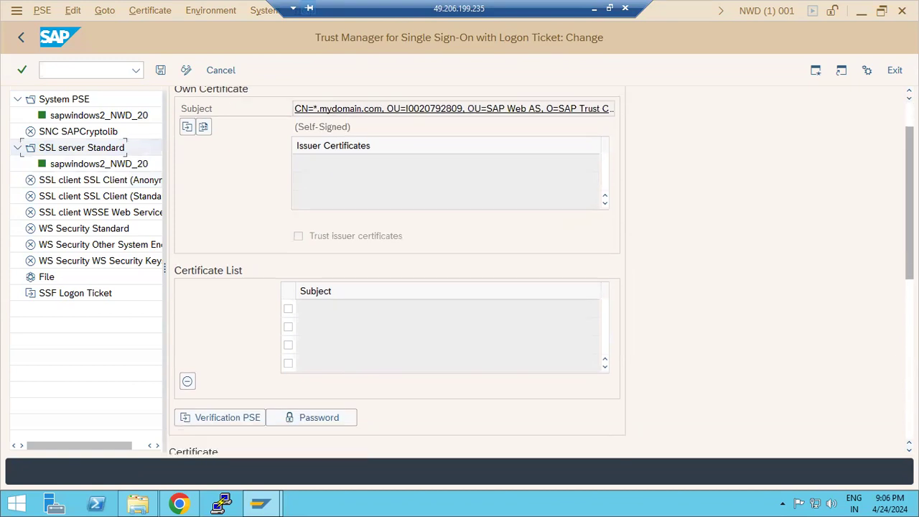
{"action": "scroll", "coordinate": [328, 402], "scroll_direction": "down", "scroll_amount": 2}
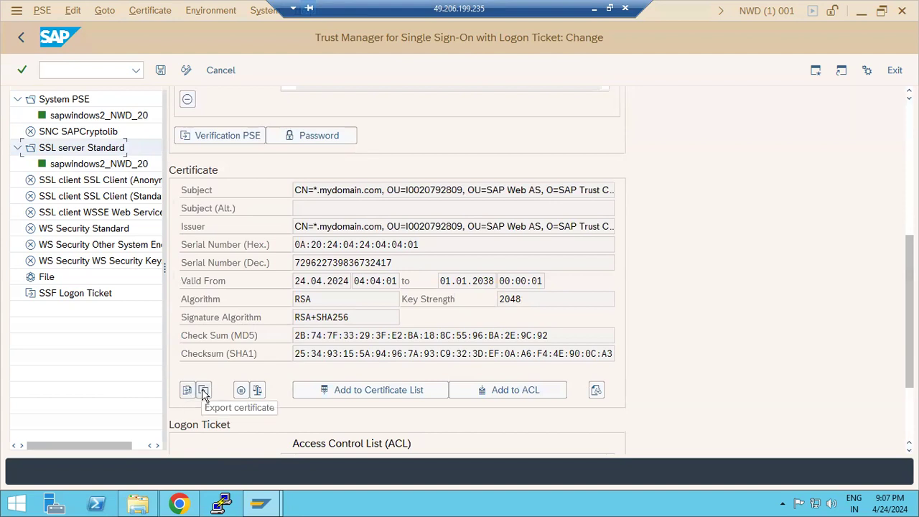
{"action": "left_click", "coordinate": [335, 390]}
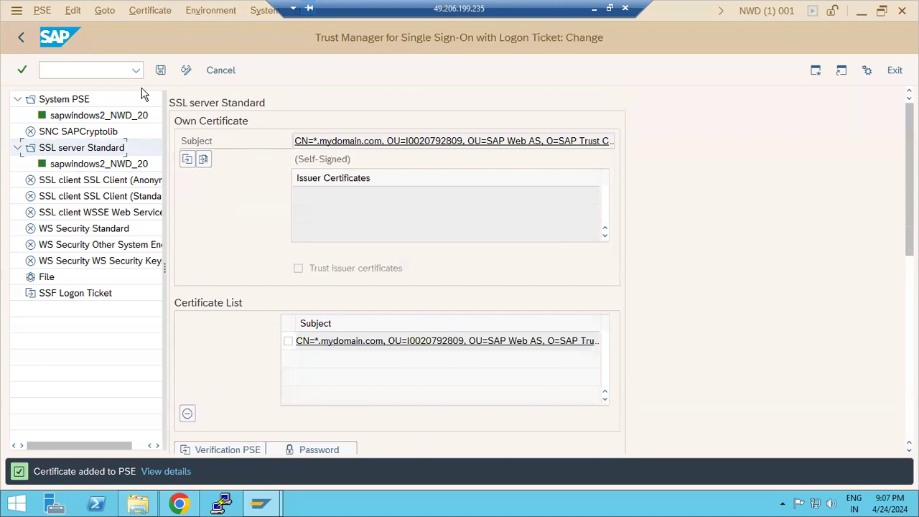
{"action": "left_click", "coordinate": [160, 71]}
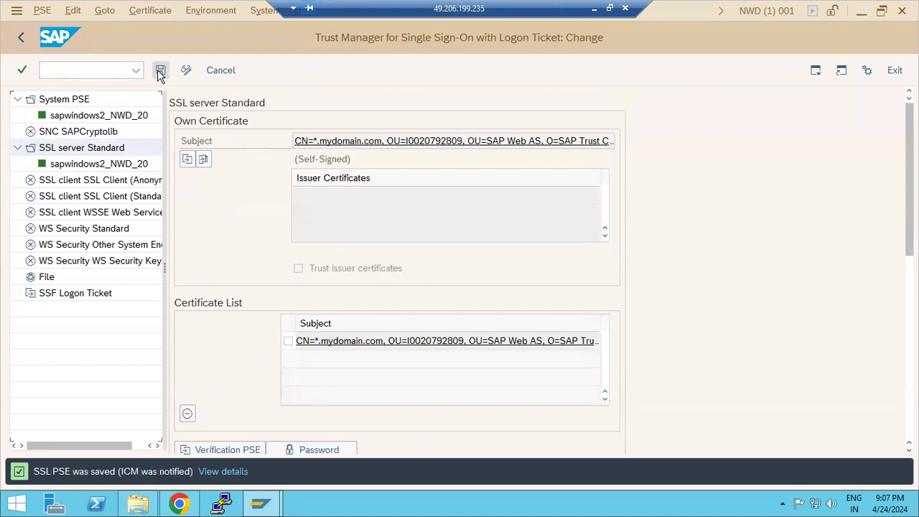
Reopen the sapwindows2_NWD_20 entry under SSL server Standard to confirm both certificates are listed
{"action": "double_click", "coordinate": [75, 163]}
{"action": "double_click", "coordinate": [79, 164]}
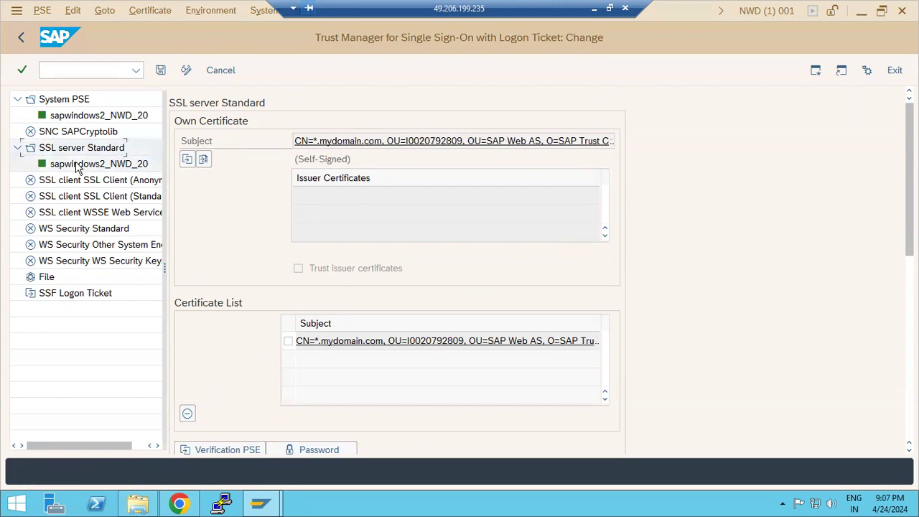
{"action": "double_click", "coordinate": [79, 164]}
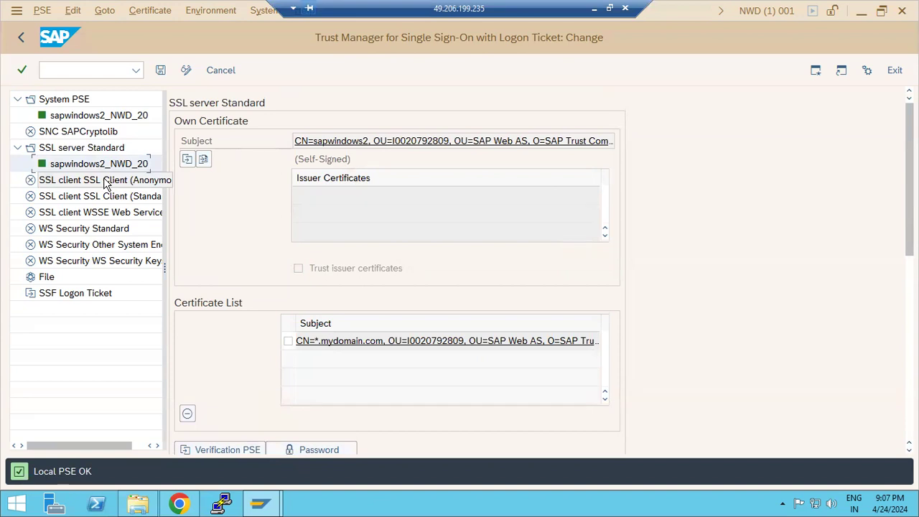
Open the SSL Client (Standard) PSE, which fails with 'Error while loading PSE'
{"action": "double_click", "coordinate": [110, 202]}
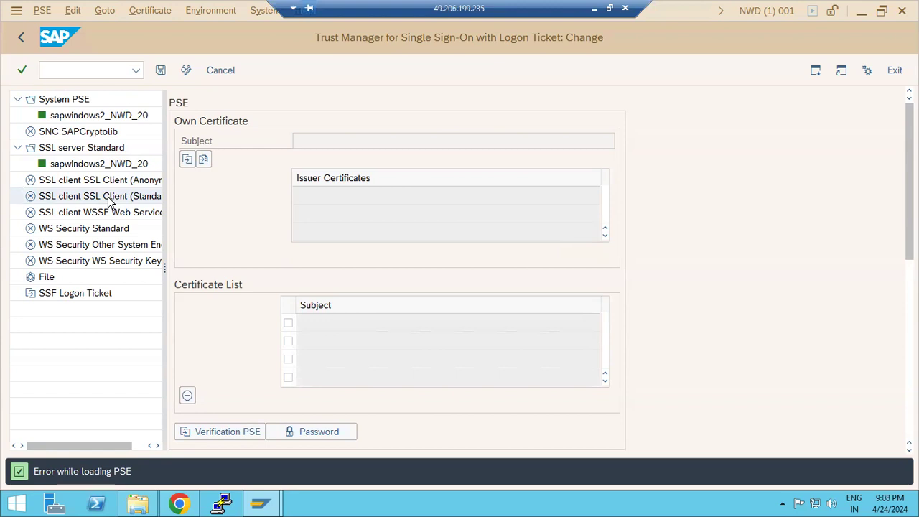
{"action": "left_click", "coordinate": [109, 201]}
{"action": "left_click", "coordinate": [111, 185]}
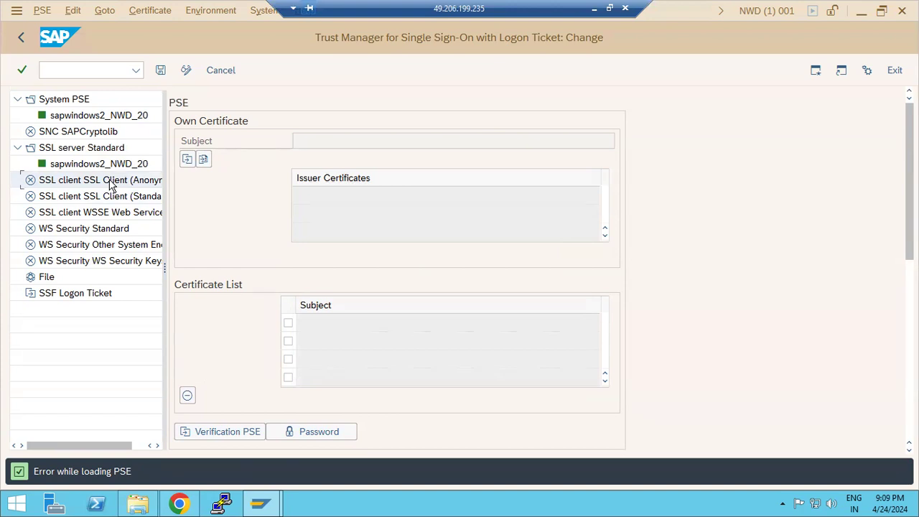
{"action": "left_click", "coordinate": [114, 197]}
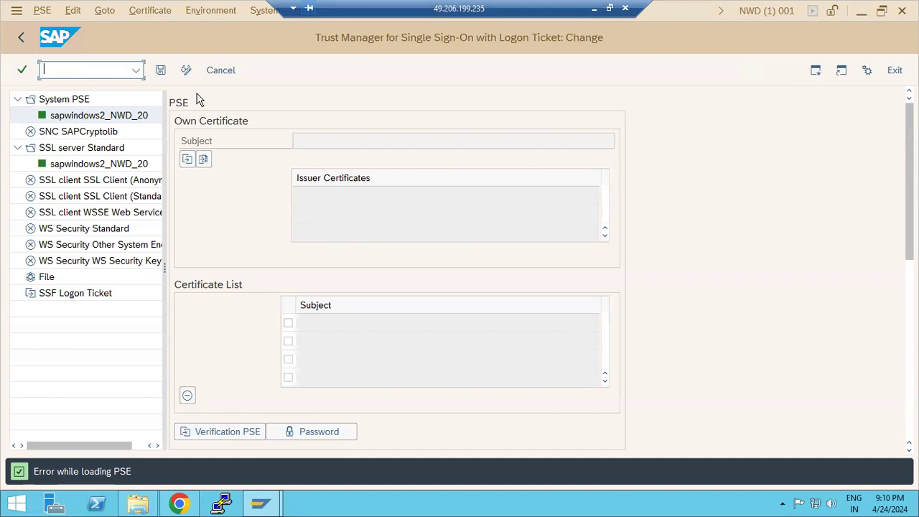
Reopen sapwindows2_NWD_20 under SSL server Standard and view, then close, its certificate request
{"action": "double_click", "coordinate": [61, 165]}
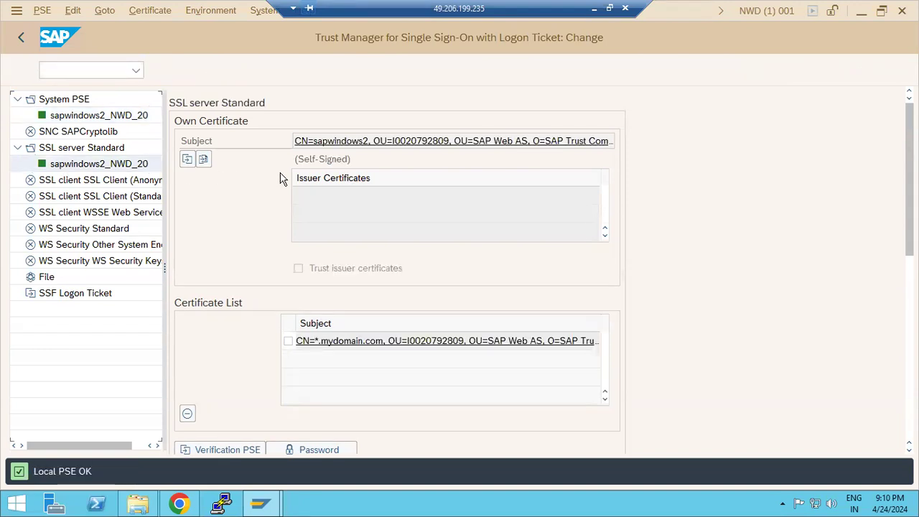
{"action": "left_click", "coordinate": [187, 162]}
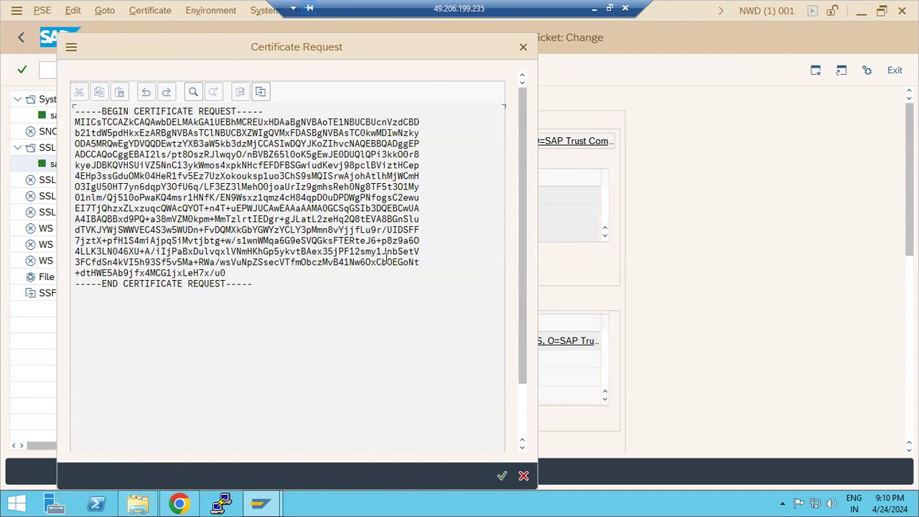
{"action": "left_click", "coordinate": [502, 473]}
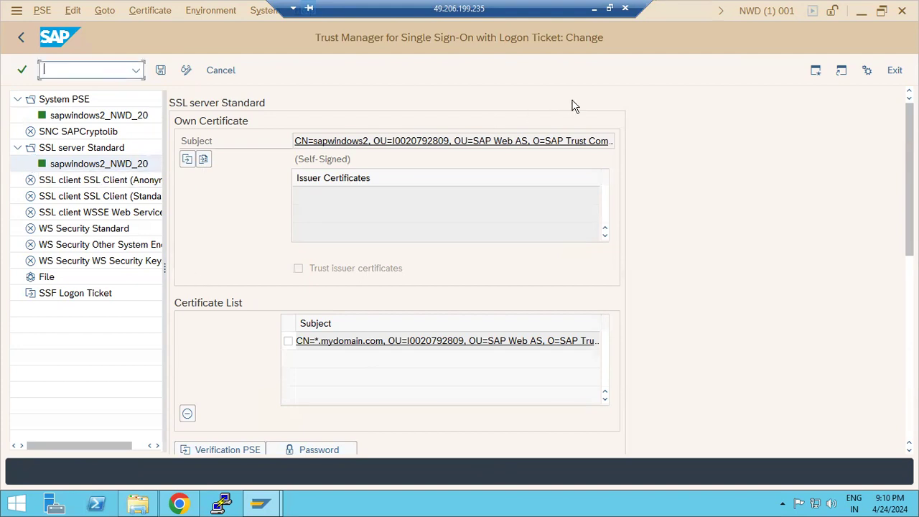
{"action": "key", "text": "alt+Tab"}
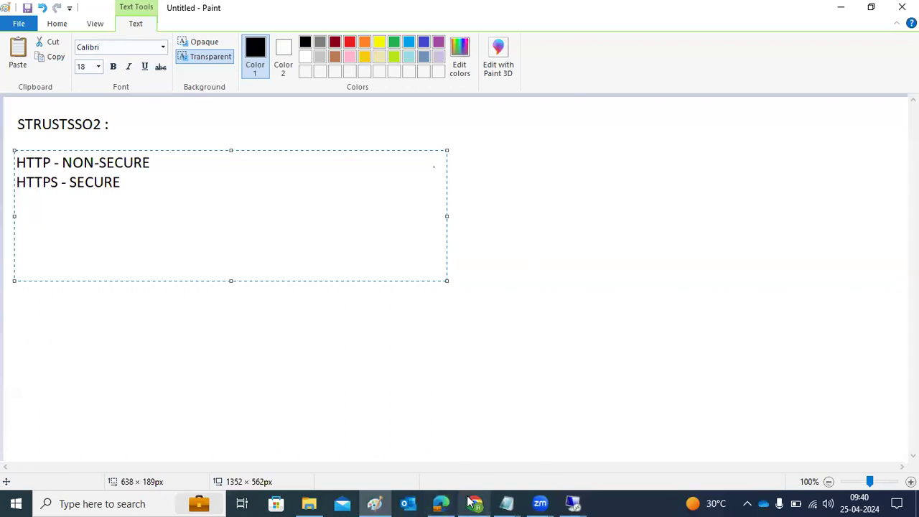
{"action": "mouse_move", "coordinate": [471, 502]}
{"action": "mouse_move", "coordinate": [471, 502]}
{"action": "left_mouse_down"}
{"action": "mouse_move", "coordinate": [400, 482]}
{"action": "mouse_move", "coordinate": [276, 502]}
{"action": "left_mouse_up"}
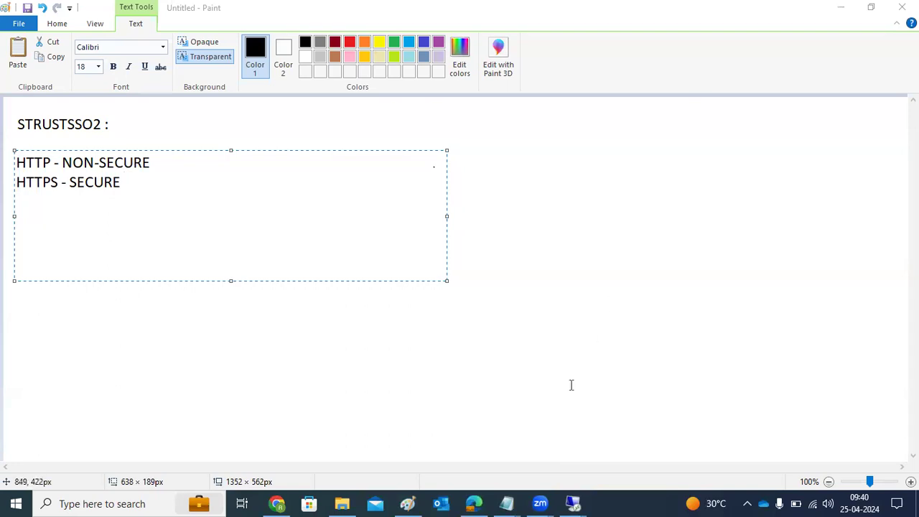
{"action": "mouse_move", "coordinate": [573, 502]}
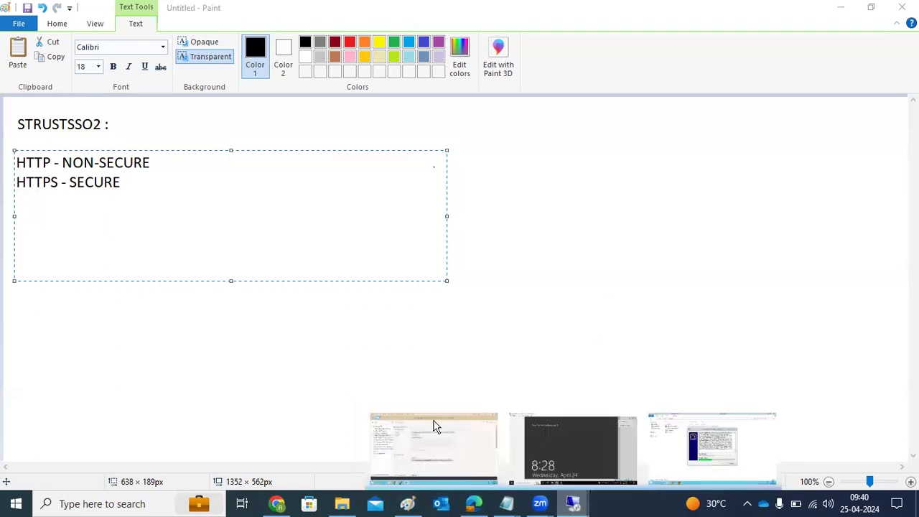
{"action": "left_click", "coordinate": [433, 426]}
{"action": "type", "text": "/ns"}
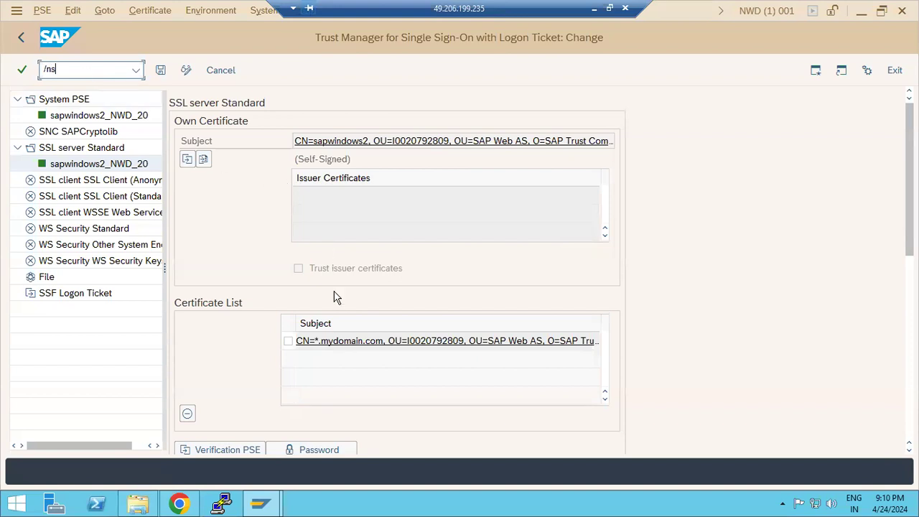
Open the System PSE, add its own CN=NWD certificate to the certificate list, and begin adding it to the ACL
{"action": "double_click", "coordinate": [71, 104]}
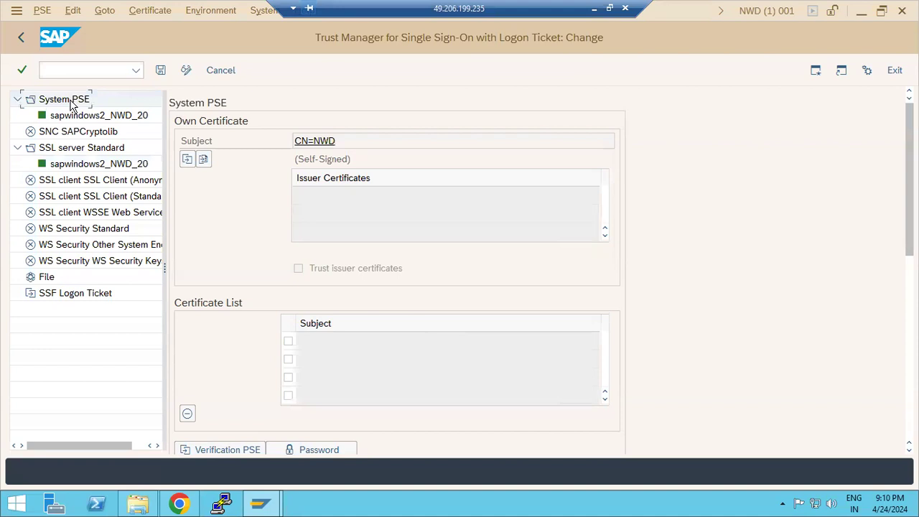
{"action": "left_click", "coordinate": [305, 142]}
{"action": "scroll", "coordinate": [862, 352], "scroll_direction": "down", "scroll_amount": 5}
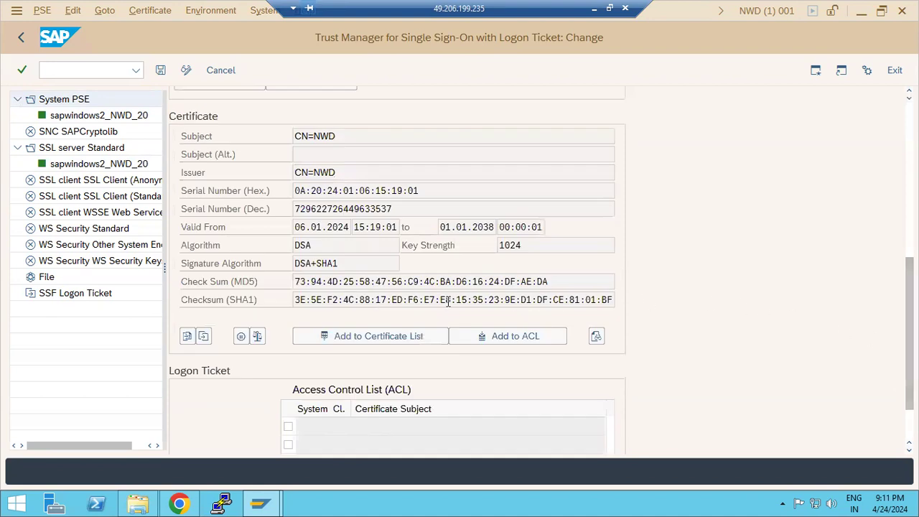
{"action": "left_click", "coordinate": [363, 336]}
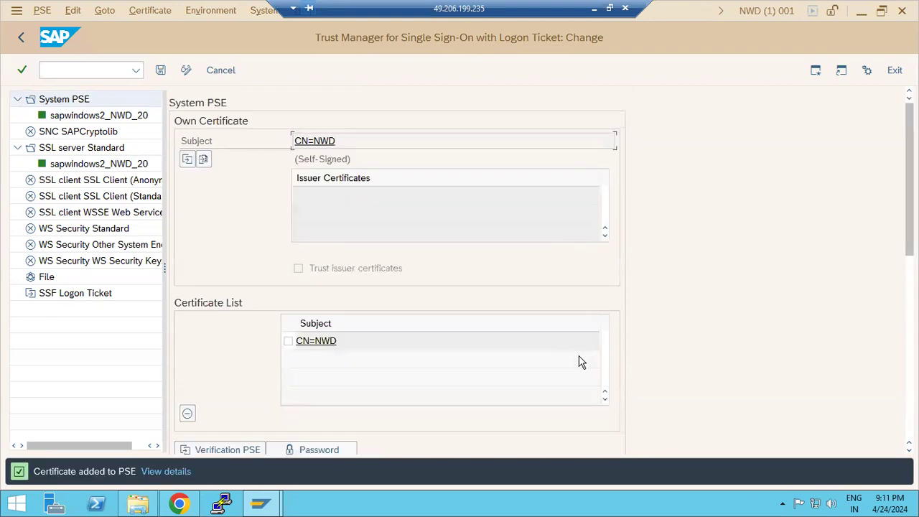
{"action": "scroll", "coordinate": [901, 363], "scroll_direction": "down", "scroll_amount": 5}
{"action": "left_click", "coordinate": [532, 327]}
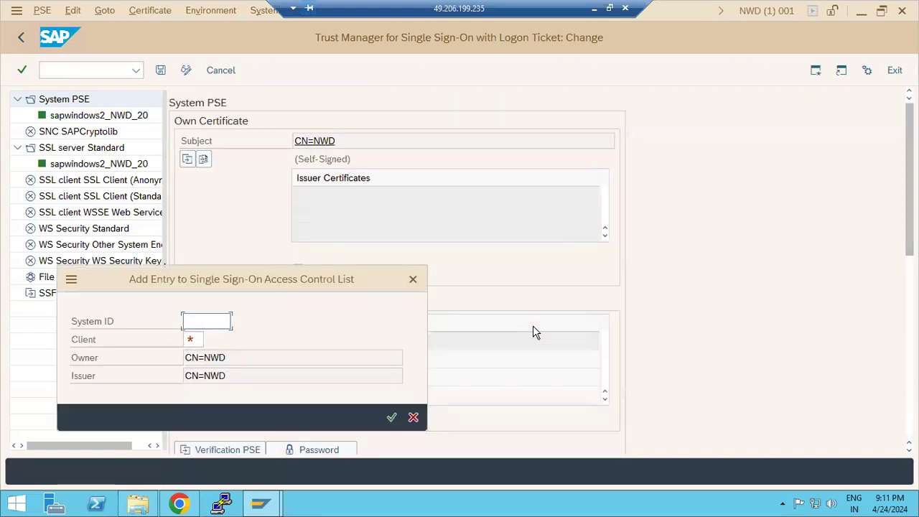
Create the ACL entry for System ID NWD, client 000, then go back from the Trust Manager
{"action": "type", "text": "NWD"}
{"action": "key", "text": "Tab"}
{"action": "type", "text": "000"}
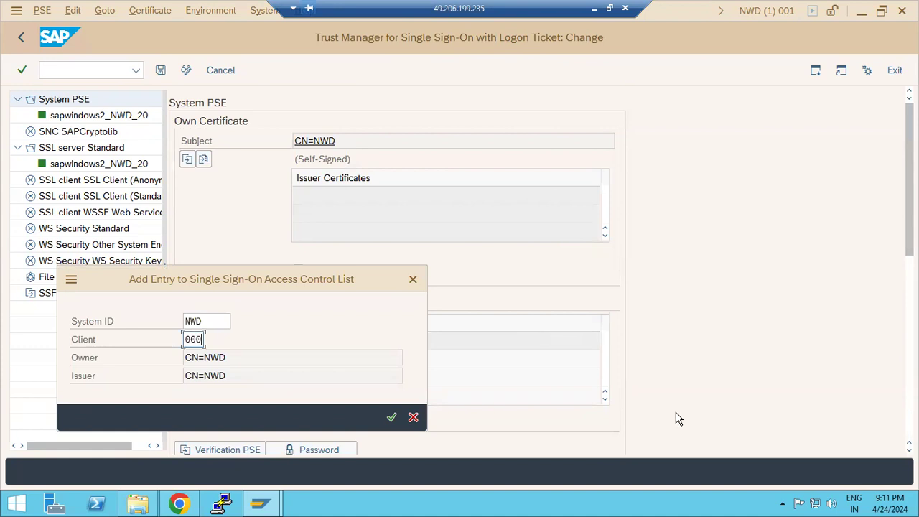
{"action": "left_click", "coordinate": [391, 417]}
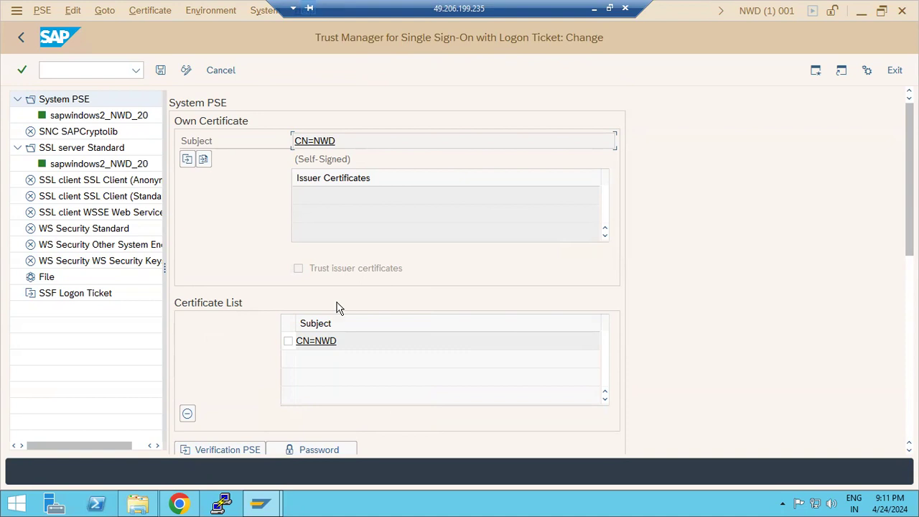
{"action": "left_click", "coordinate": [26, 37]}
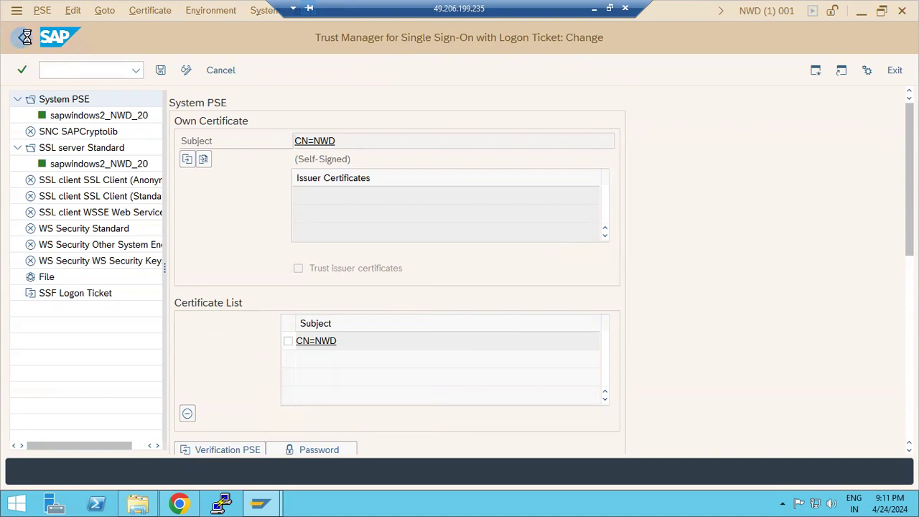